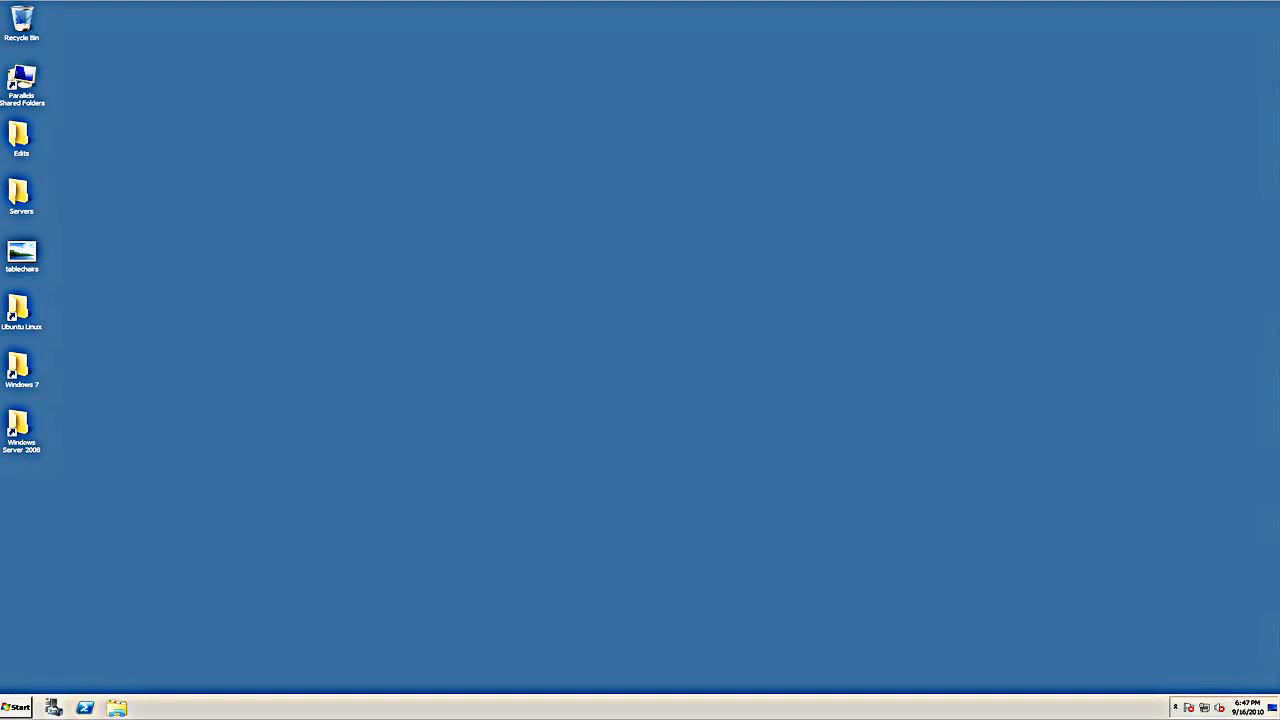
Open Server Manager from the administrative tools and reposition its window on the desktop
left_click(16, 708)
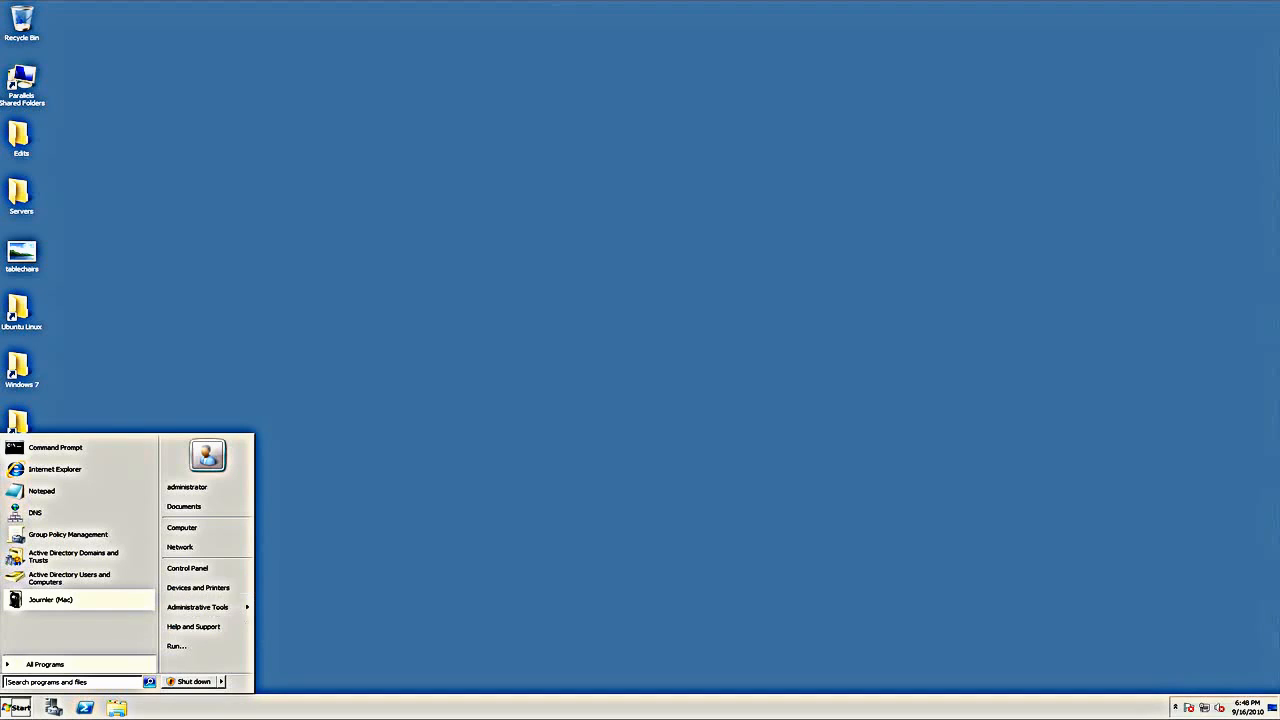
mouse_move(197, 607)
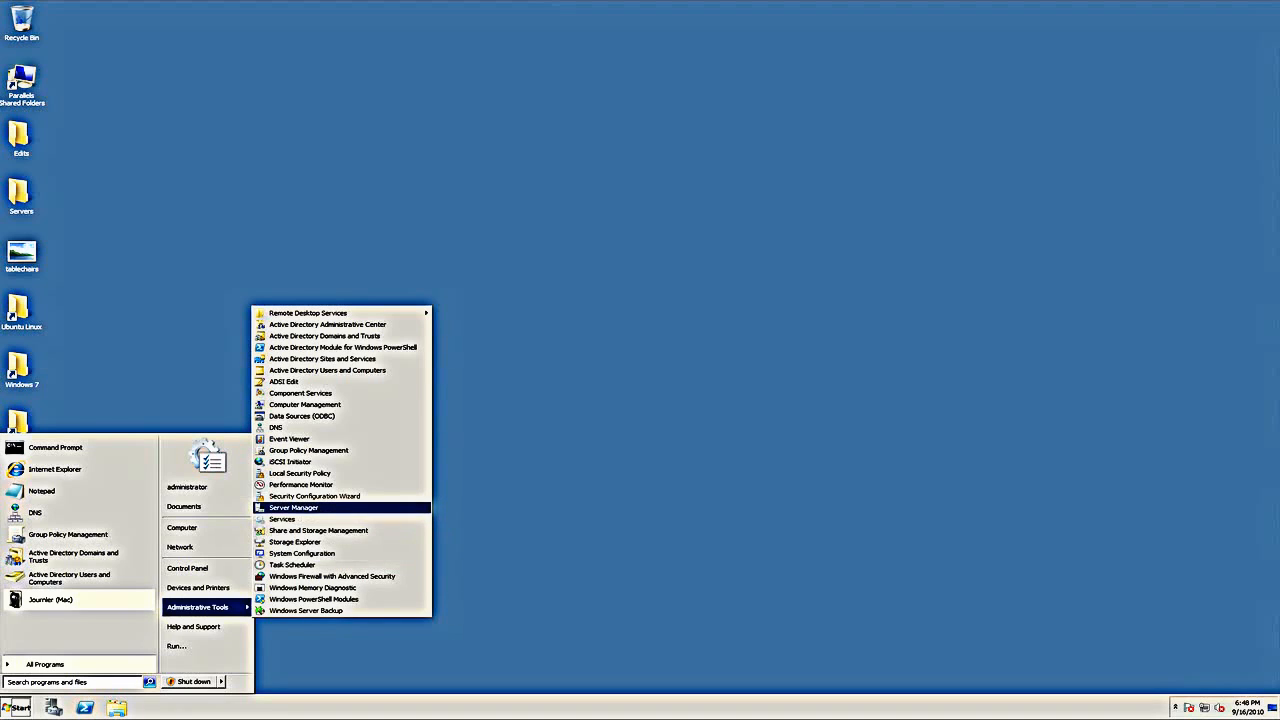
left_click(293, 507)
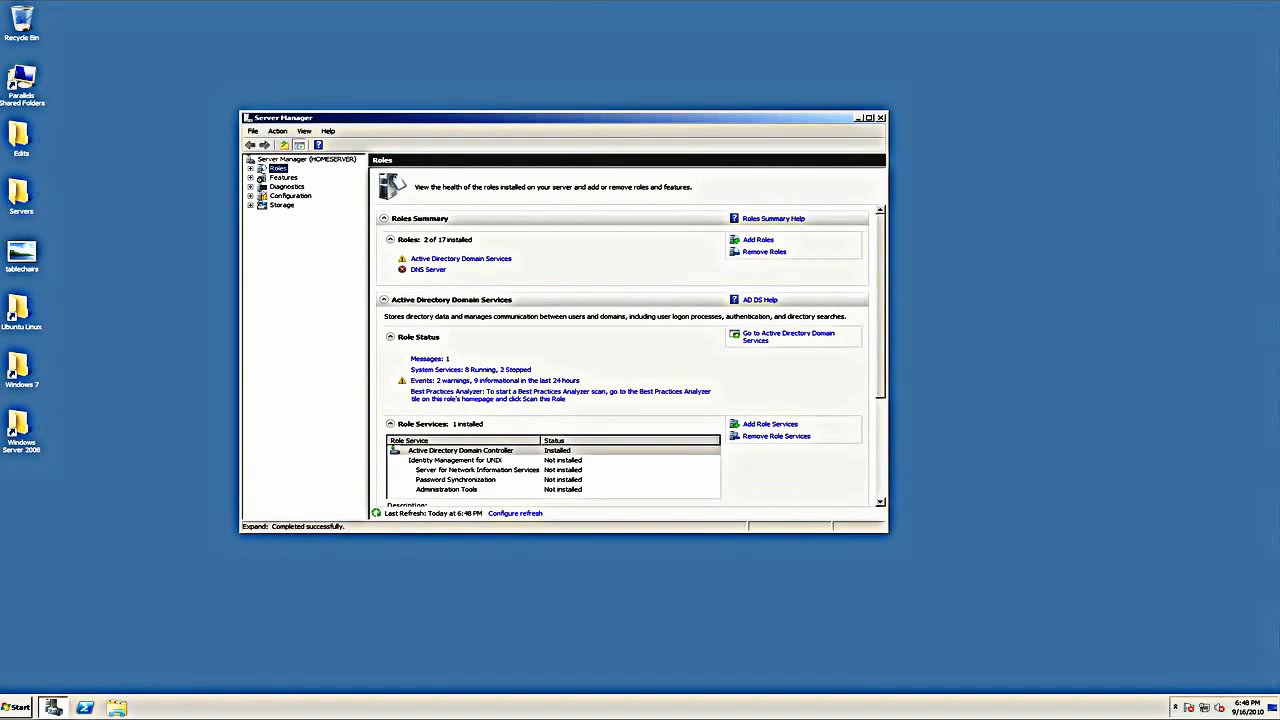
left_click_drag(560, 118, 540, 134)
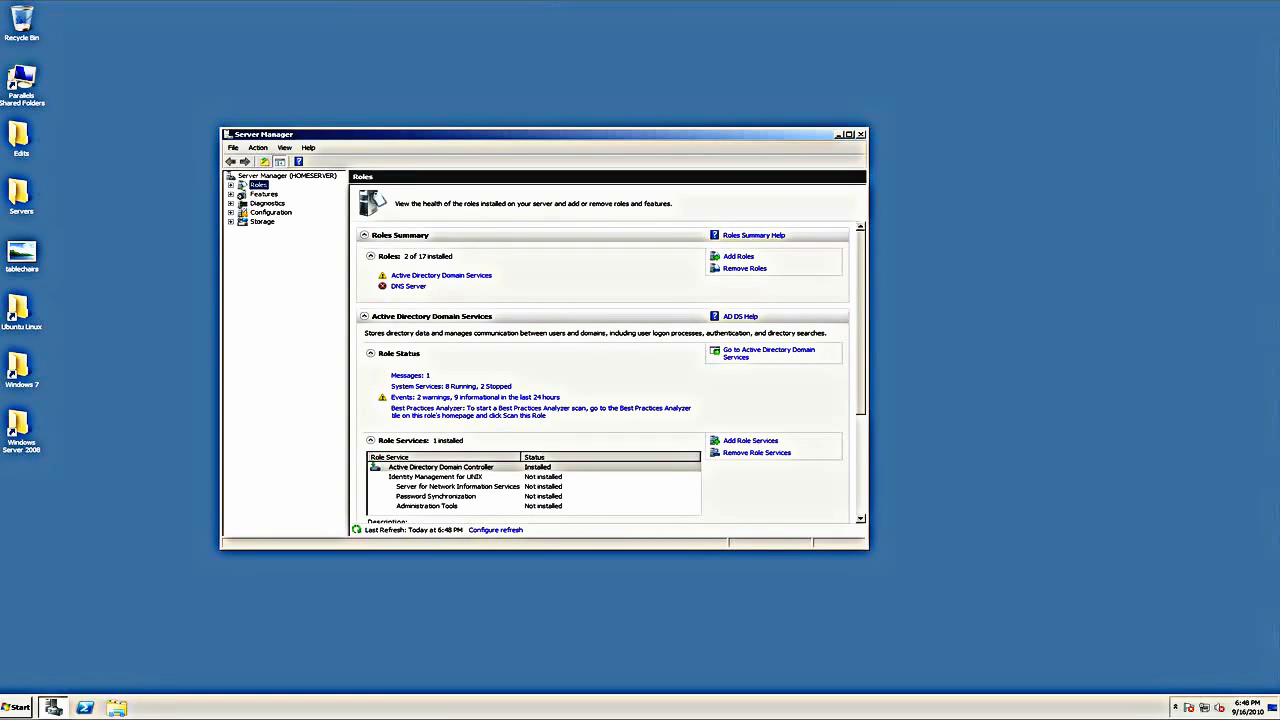
Start adding a role, select DHCP Server, and accept the 192.168.1.76 network connection binding
left_click(738, 257)
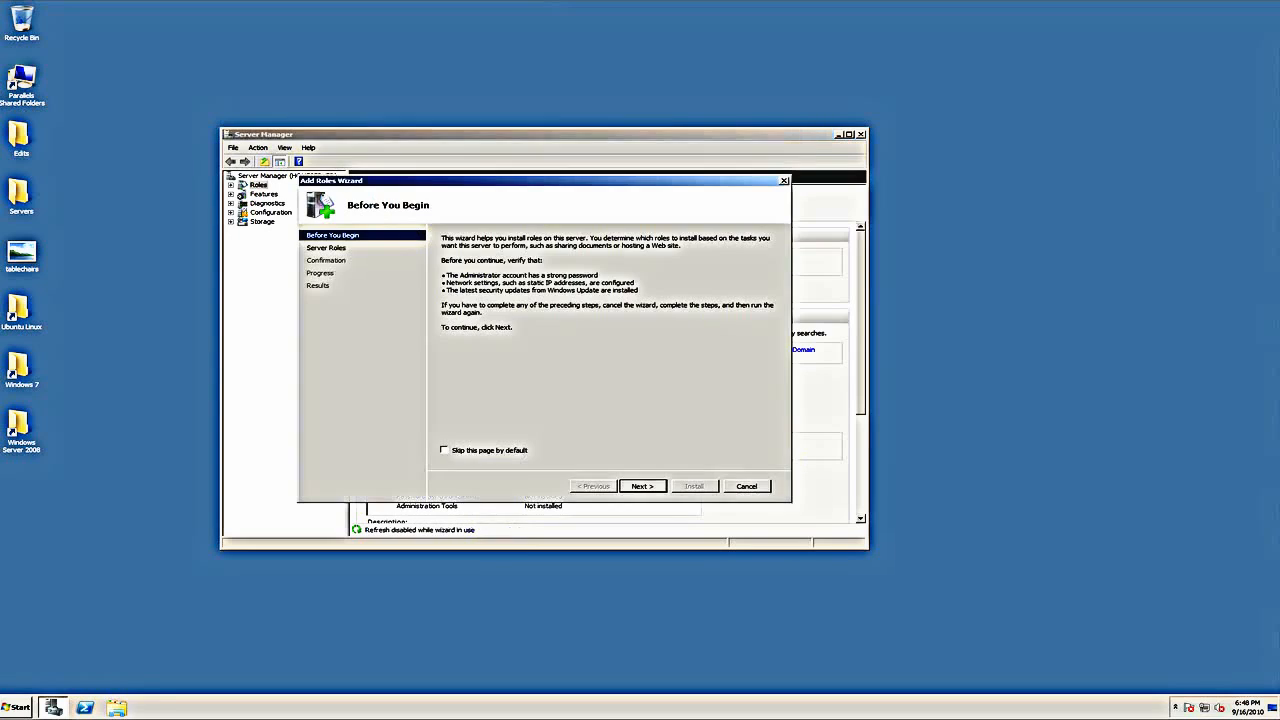
left_click(642, 486)
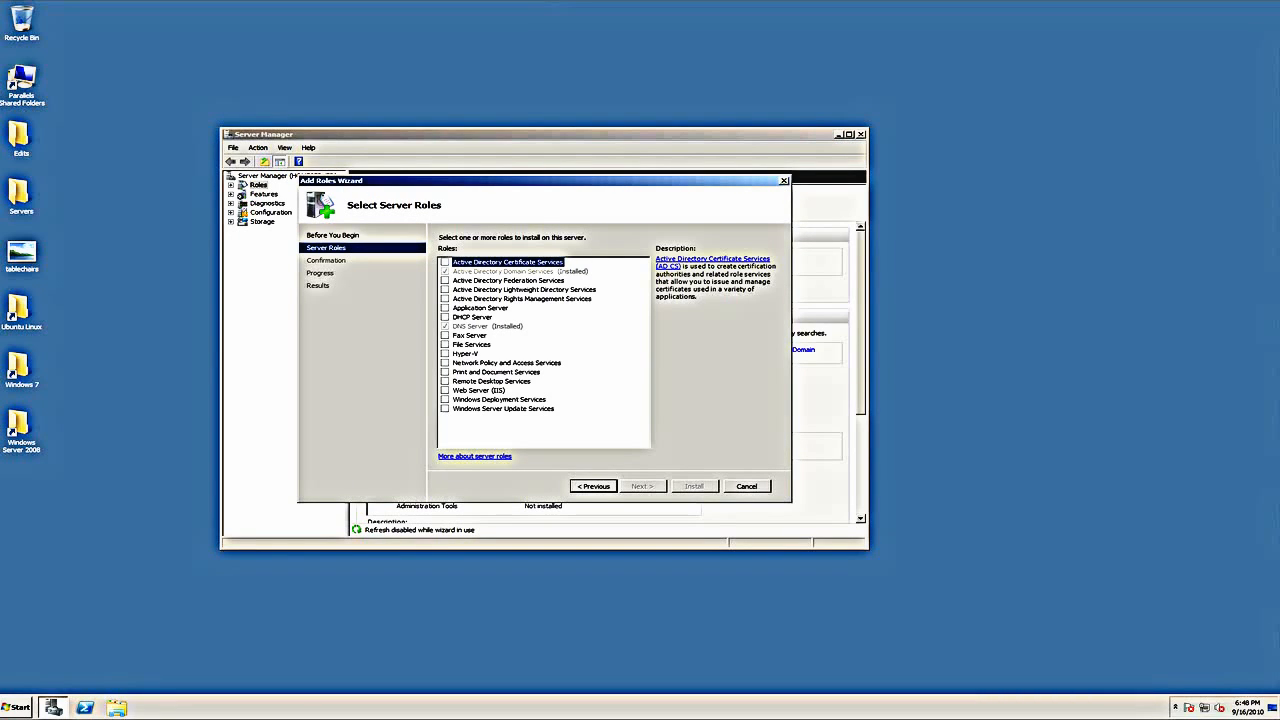
left_click(445, 317)
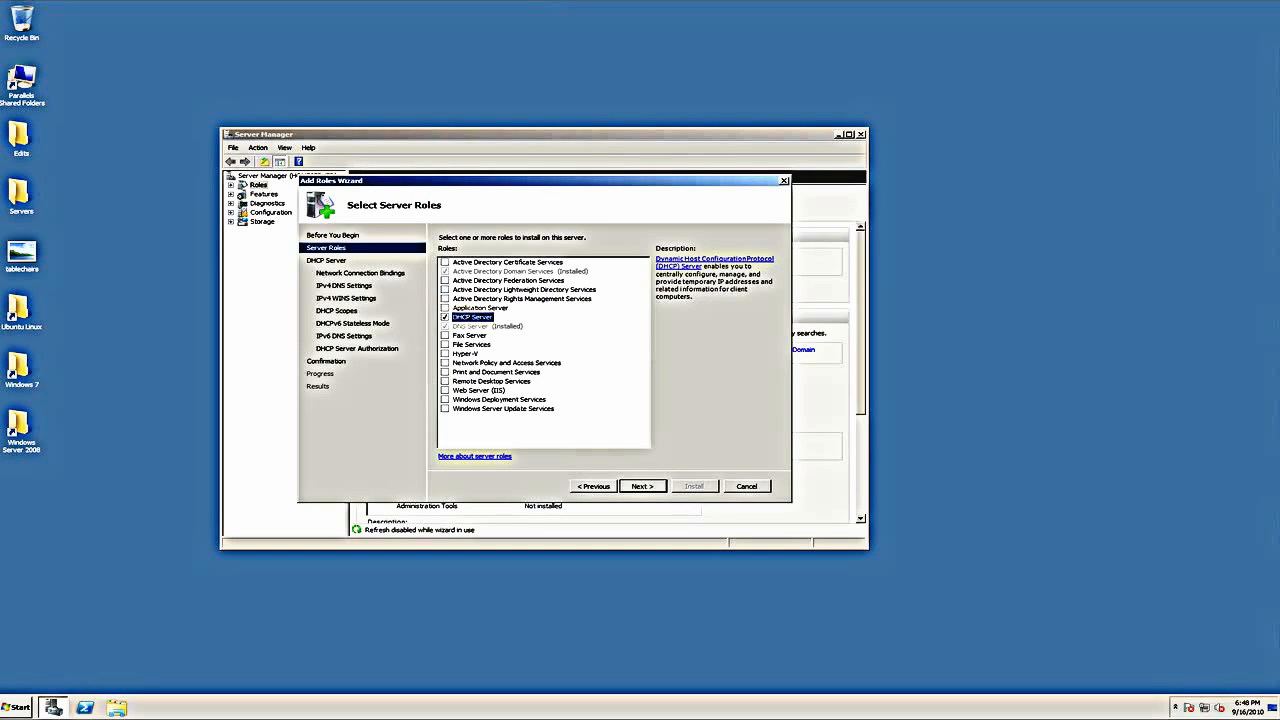
left_click(642, 486)
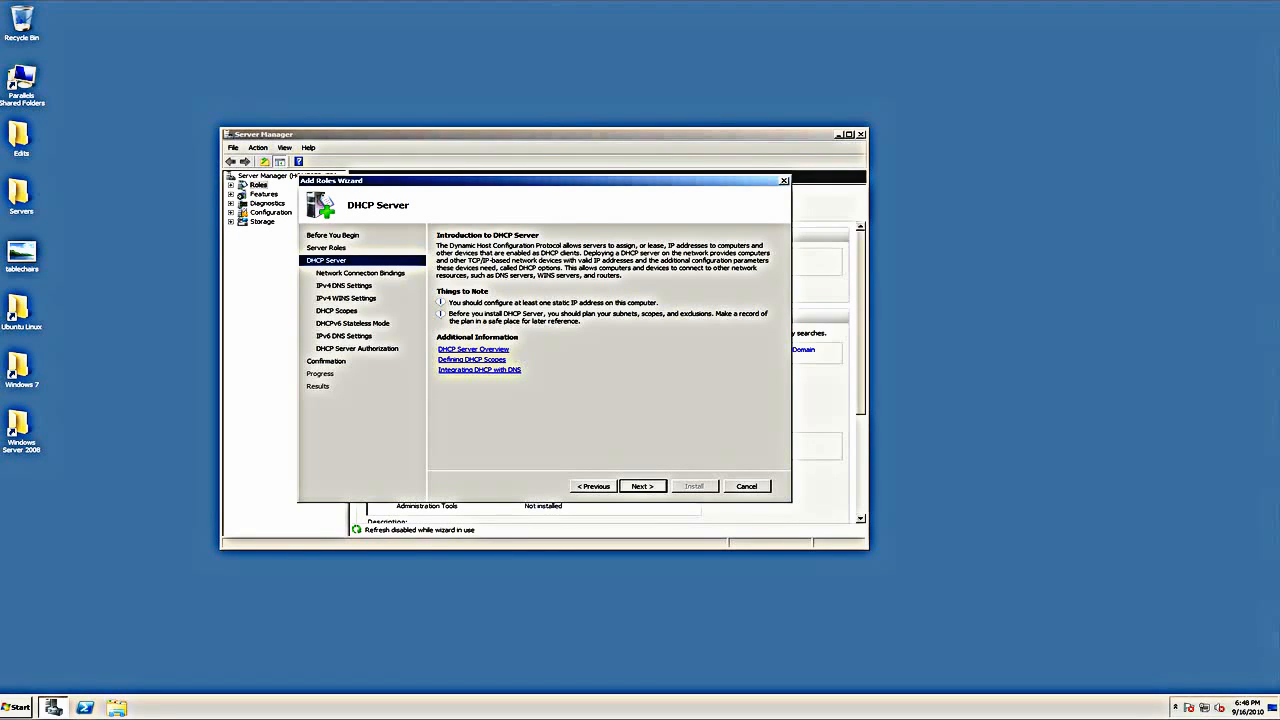
key("Return")
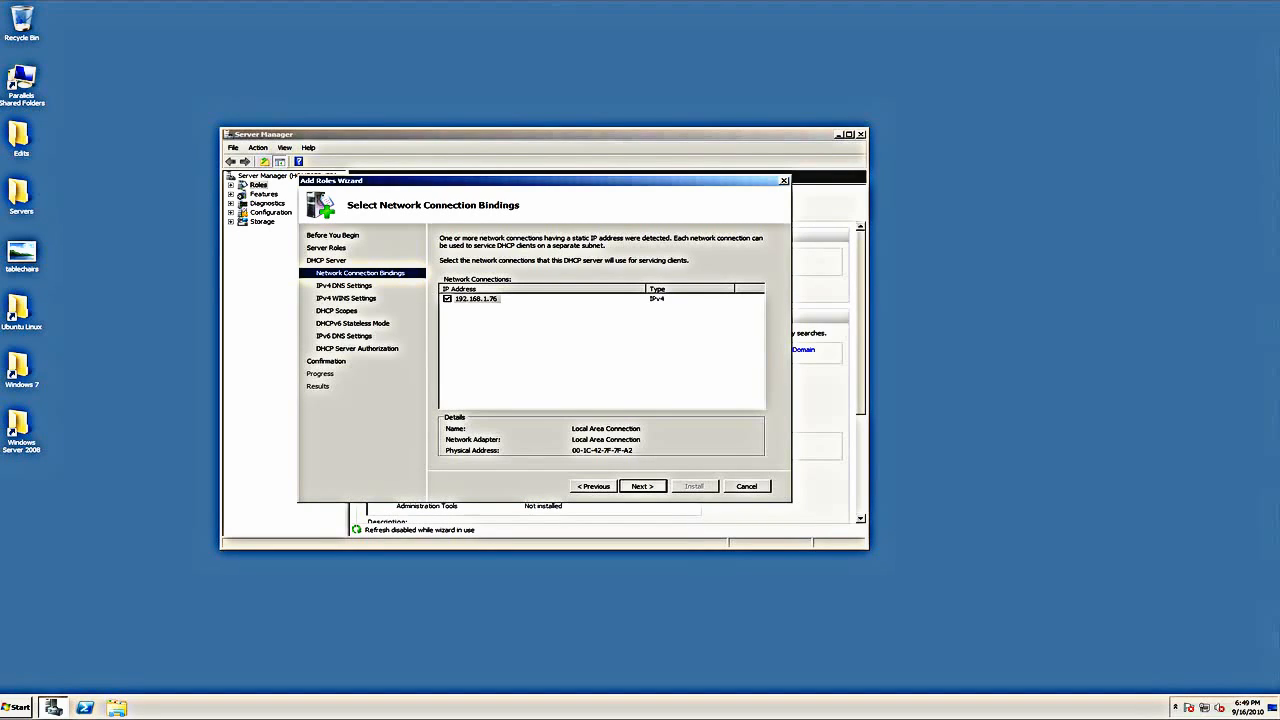
key("Return")
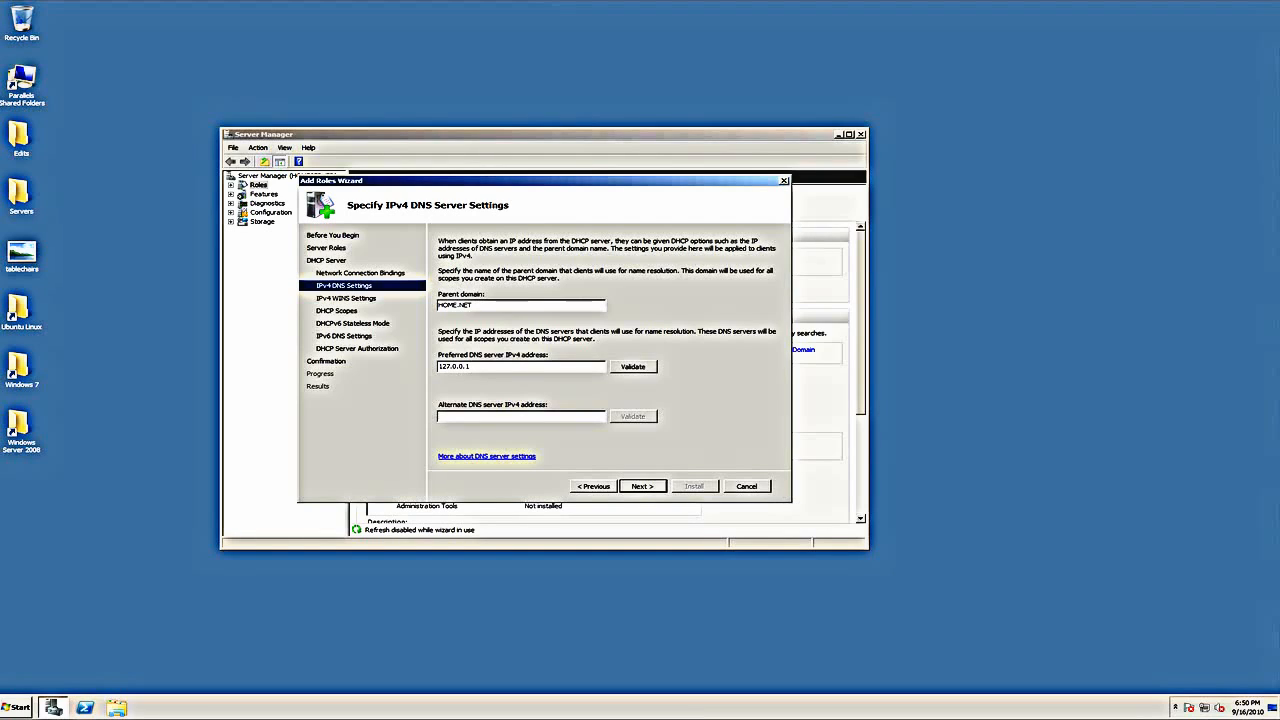
Set the alternate IPv4 DNS server to 208.67.222.222 and keep WINS as not required on this network
type("208.67.222.222")
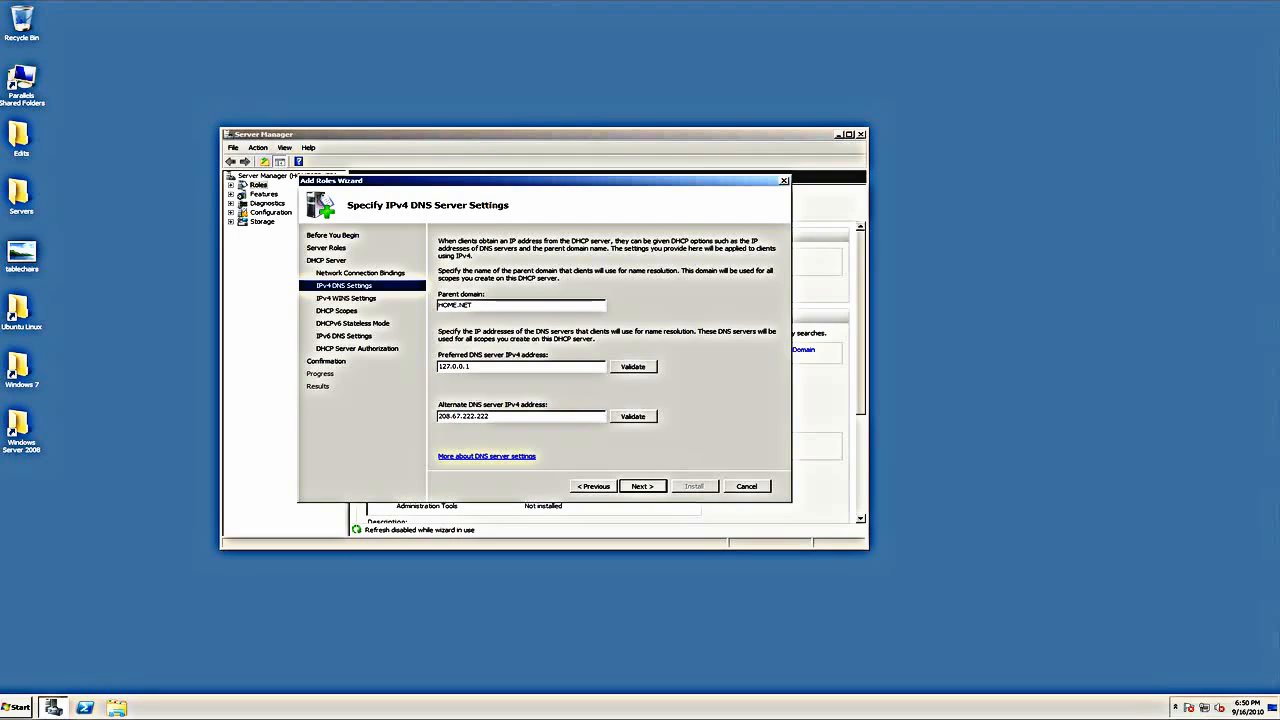
key("Return")
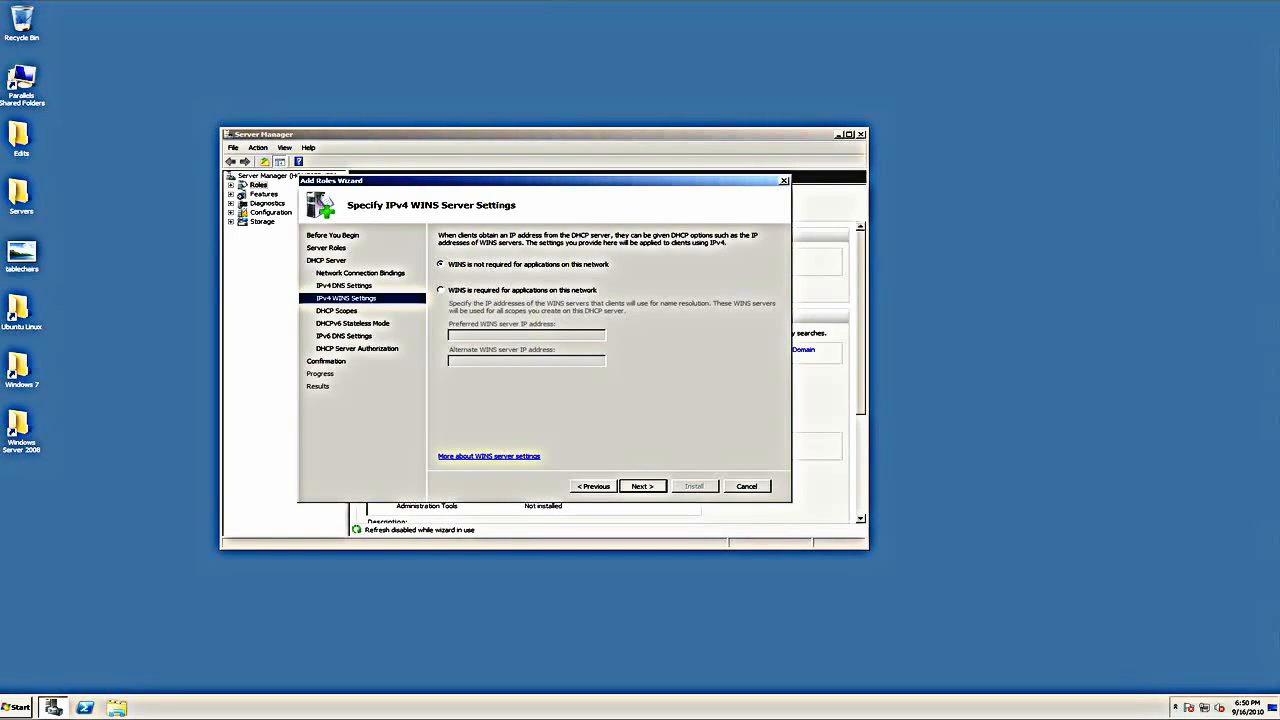
left_click(643, 486)
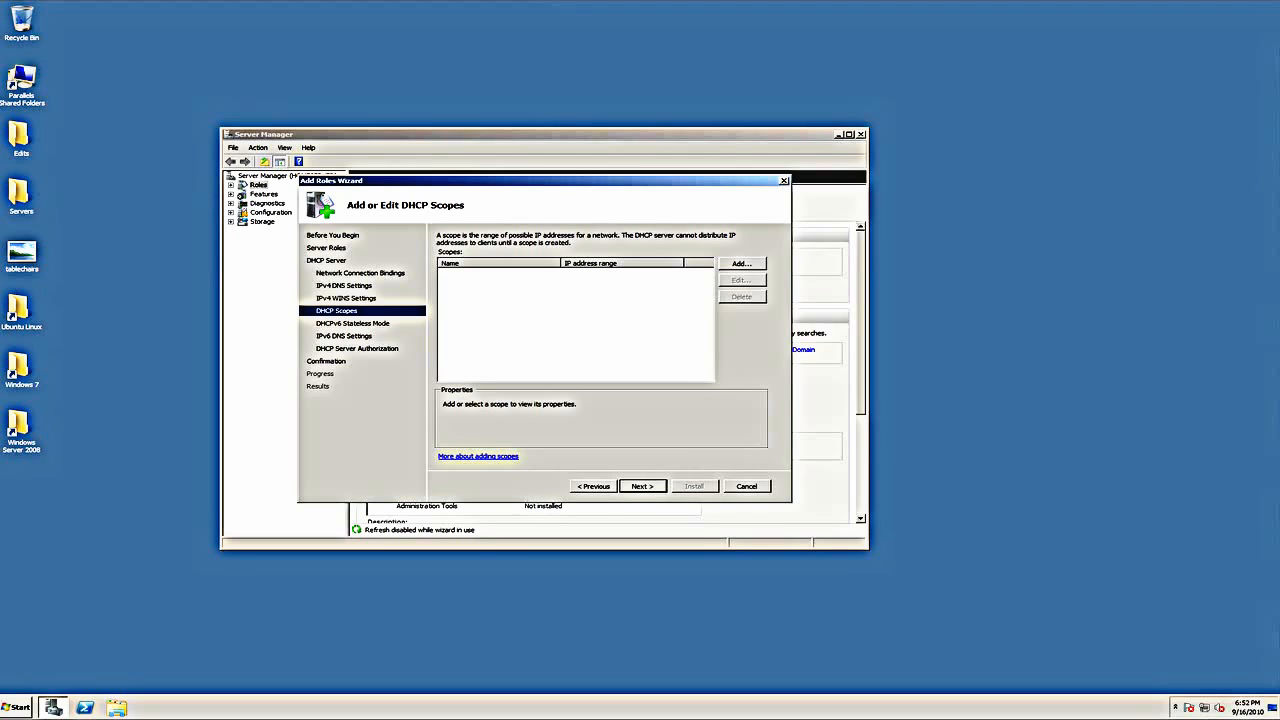
Begin a new DHCP scope named Primary with the starting IP address 10.16.1.100
left_click(742, 264)
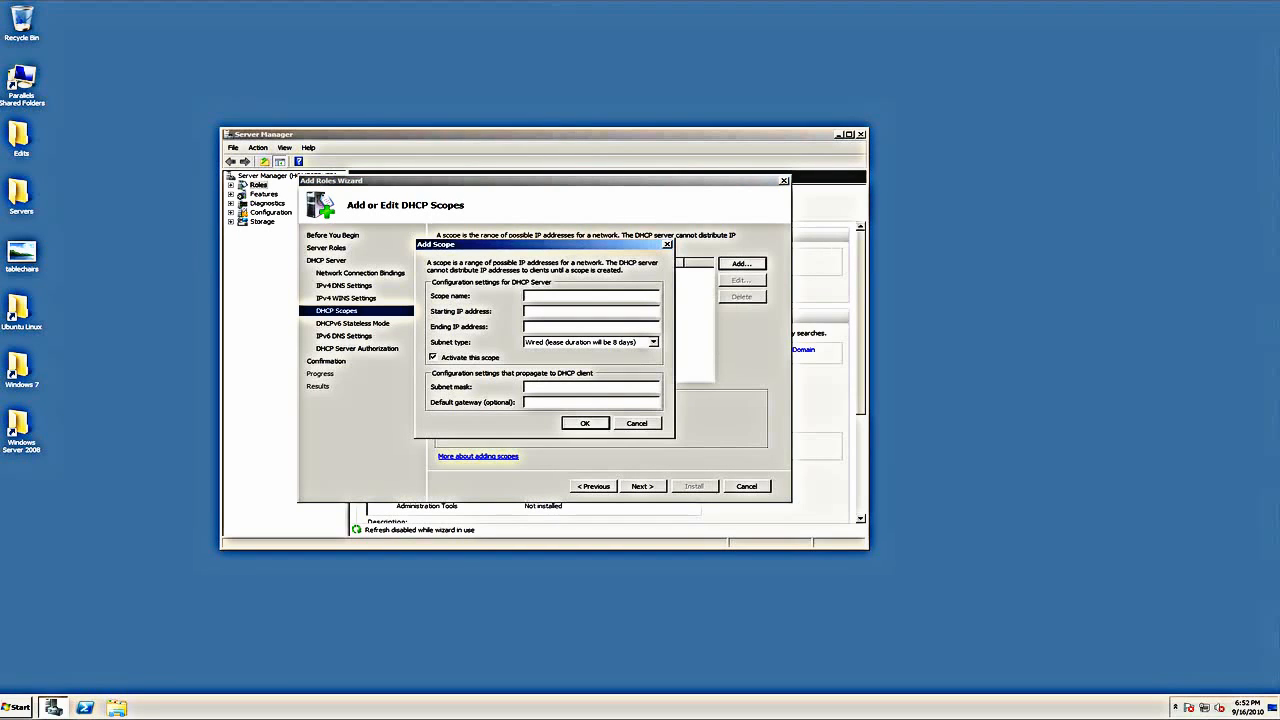
left_click_drag(556, 244, 555, 253)
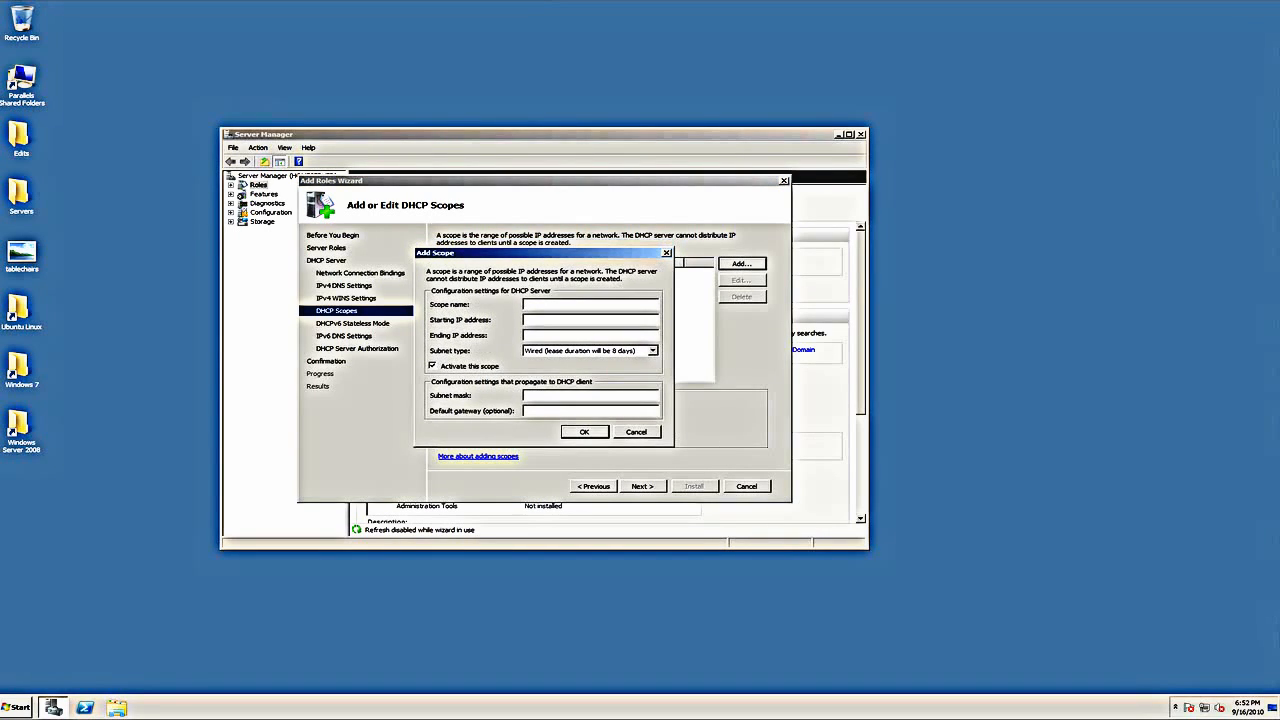
type("Primary")
key("Tab")
type("1")
type("0.16")
type(".1")
type(".2")
type("100")
key("Tab")
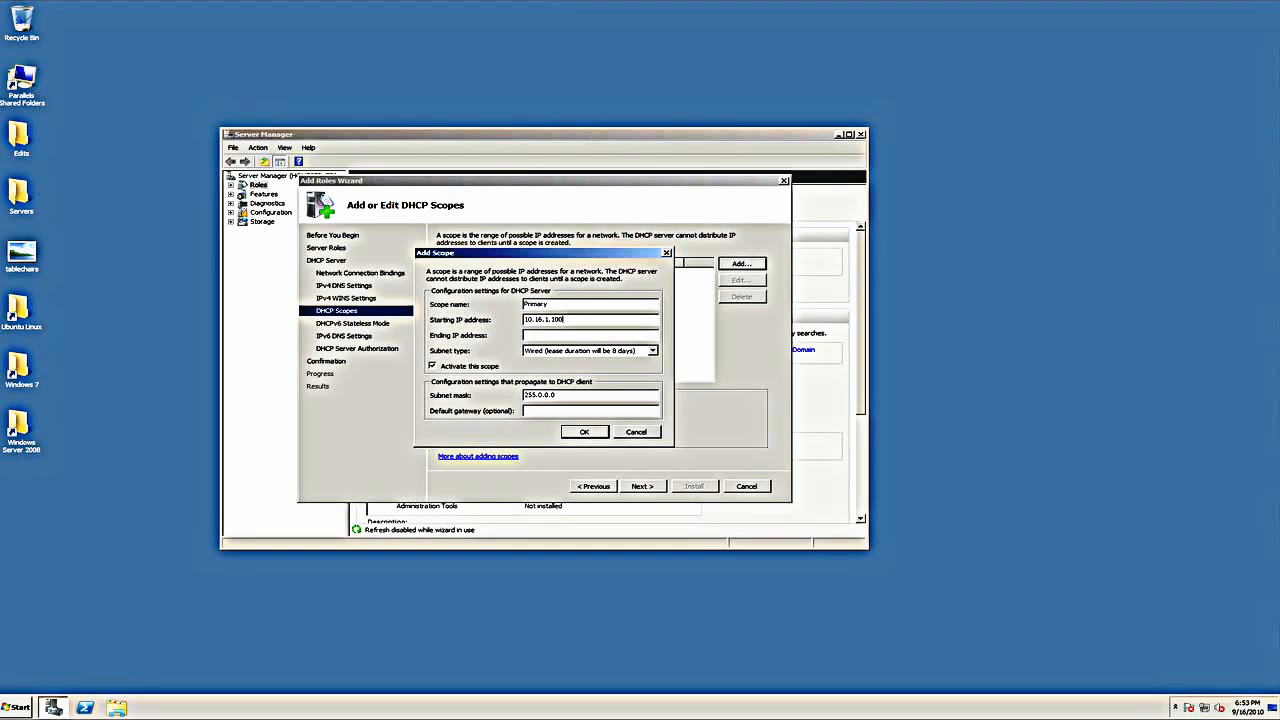
Complete the scope with ending IP address 10.16.1.253, subnet mask 255.255.255.0 and the wired 8-day lease type, and save it
type("10.16.1.253")
key("shift+Home")
type("255.255.255.0")
left_click(653, 351)
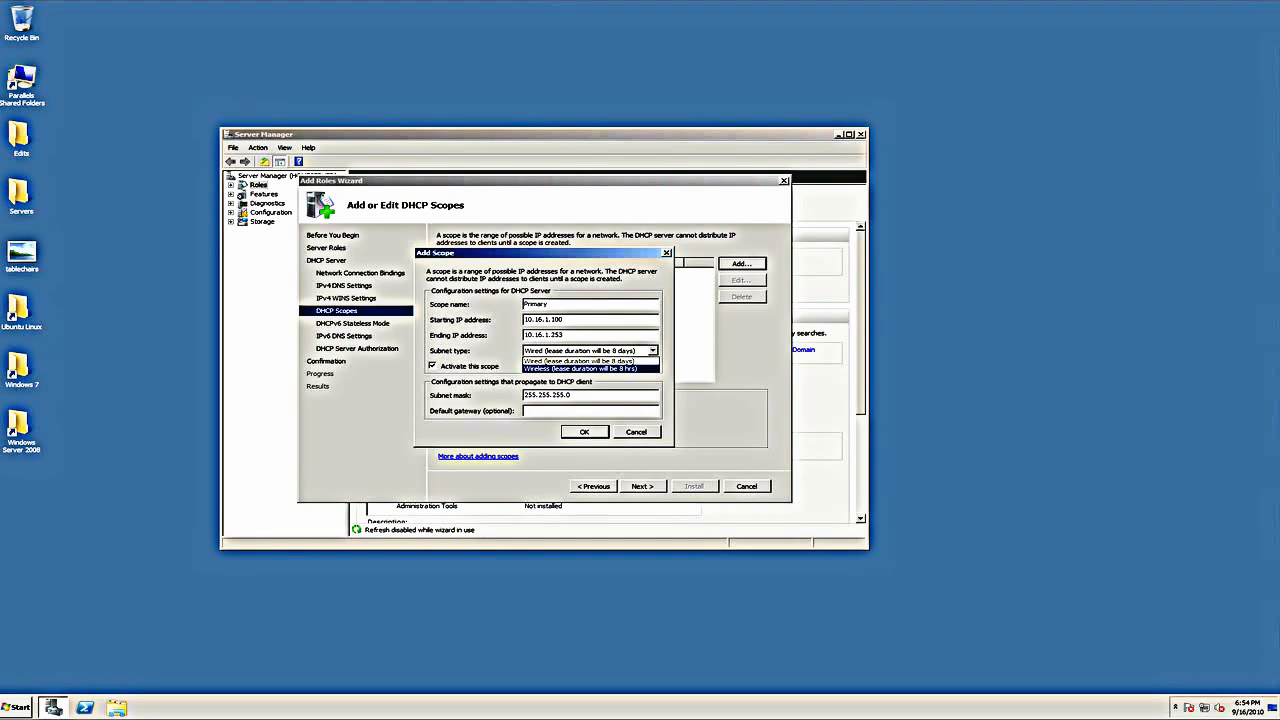
left_click(590, 361)
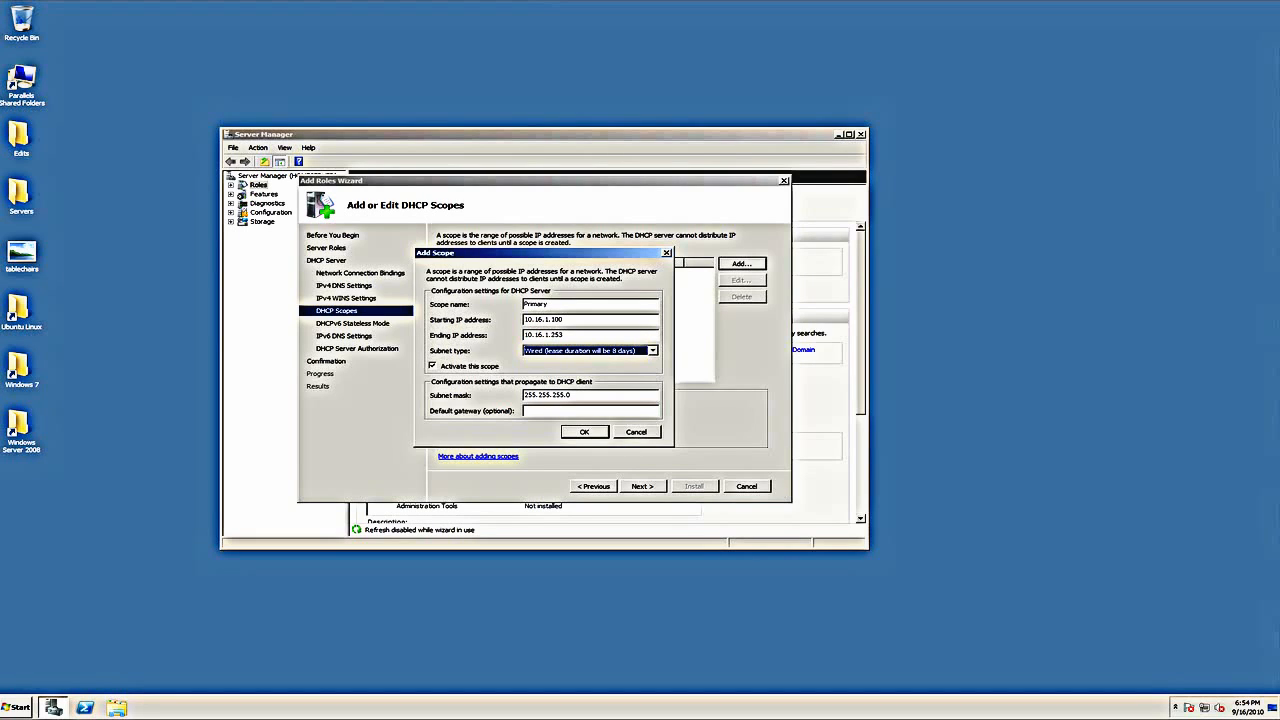
key("Return")
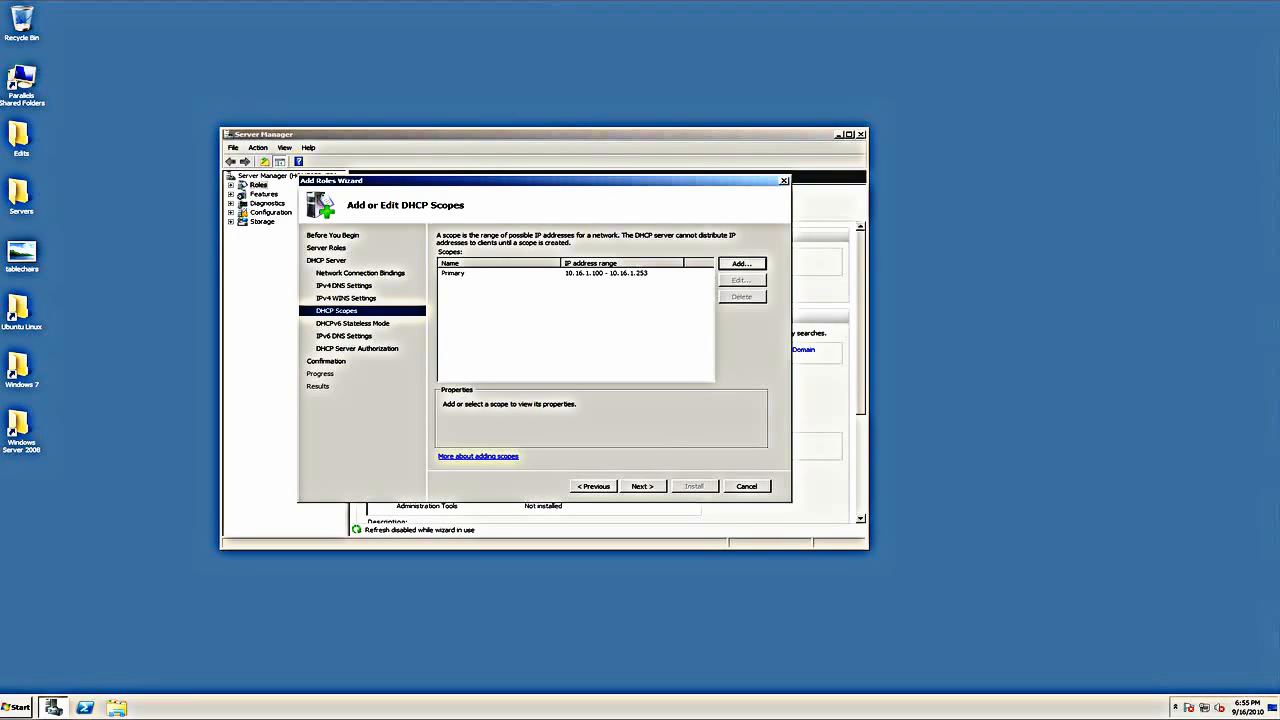
Keep Primary as the only scope and disable DHCPv6 stateless mode for this server
left_click(742, 264)
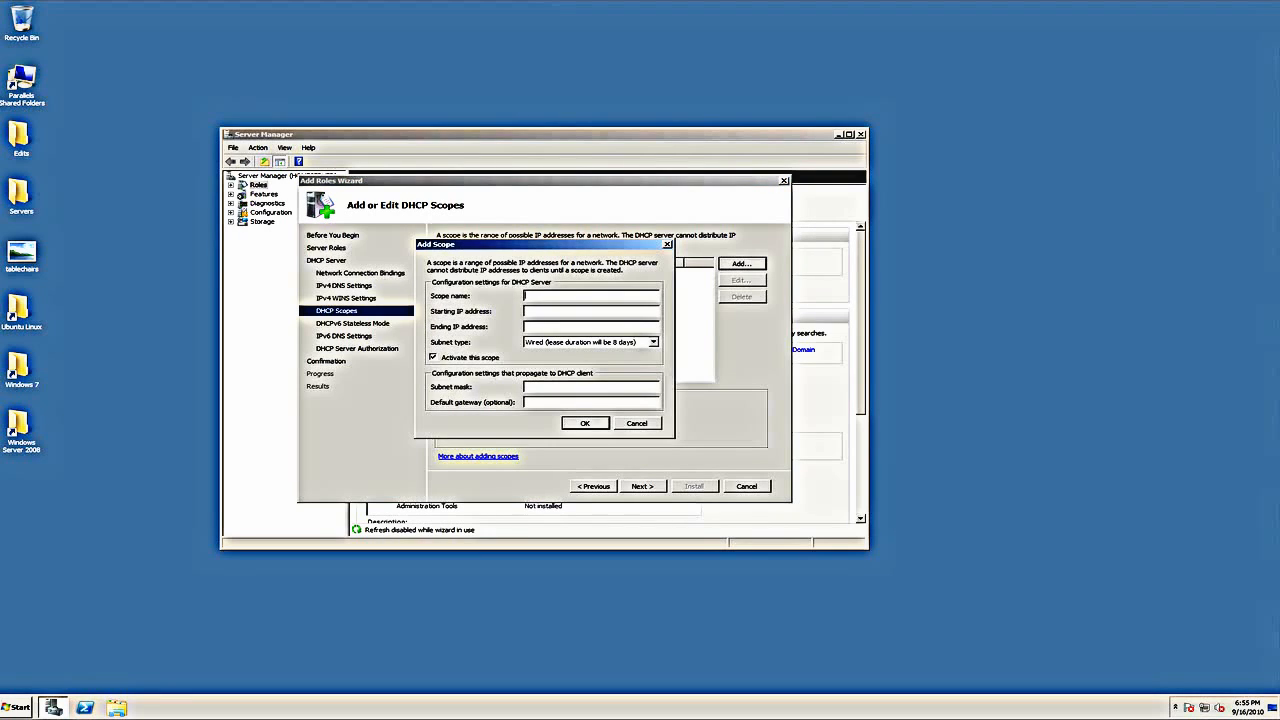
left_click_drag(545, 244, 543, 250)
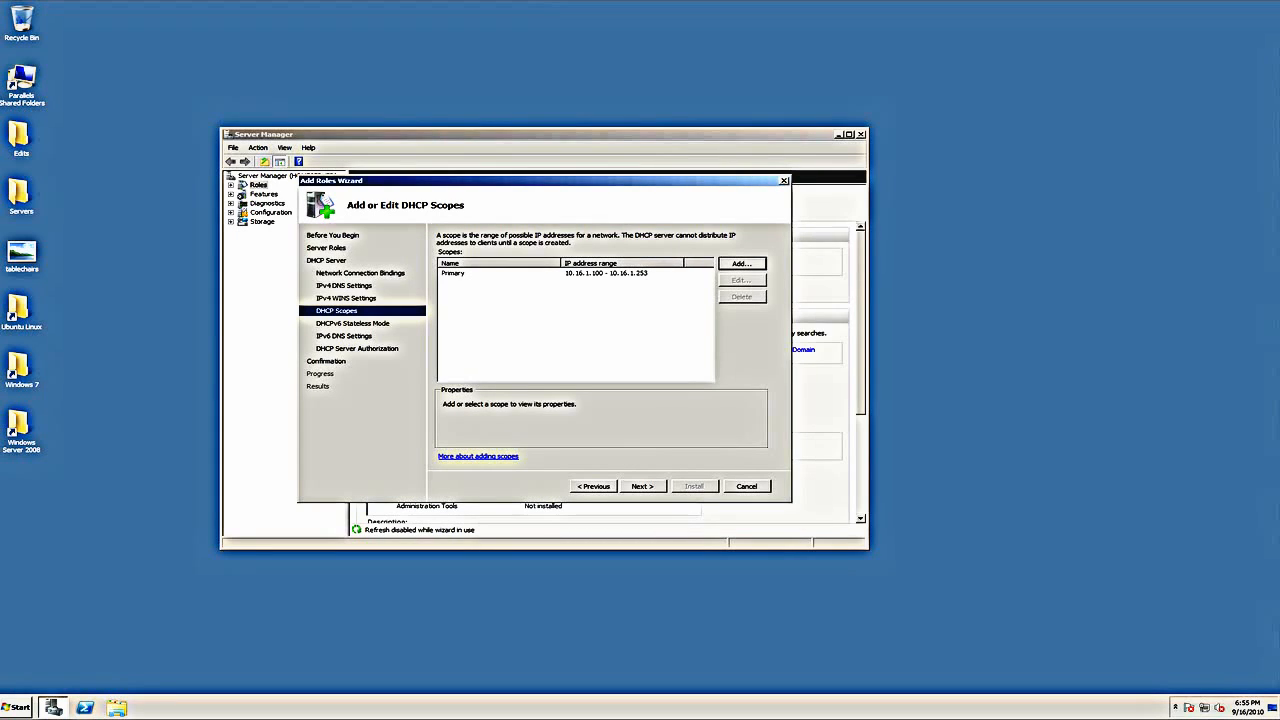
left_click(643, 486)
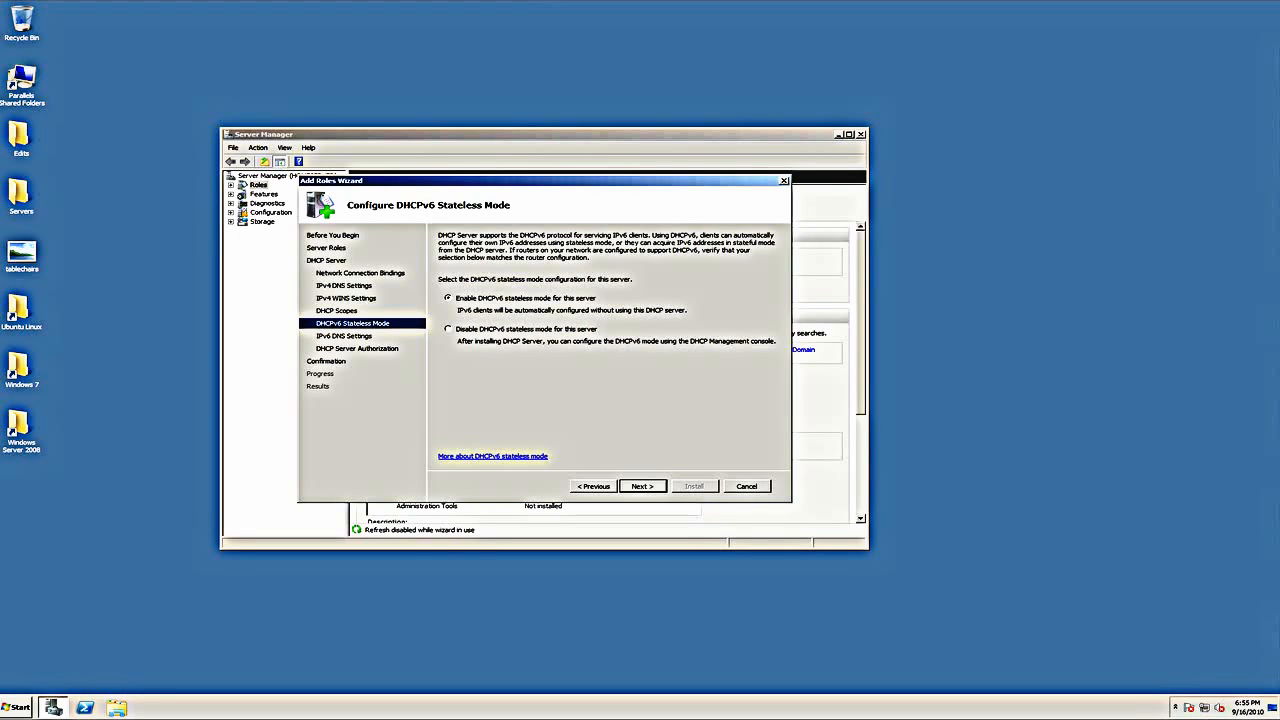
key("Return")
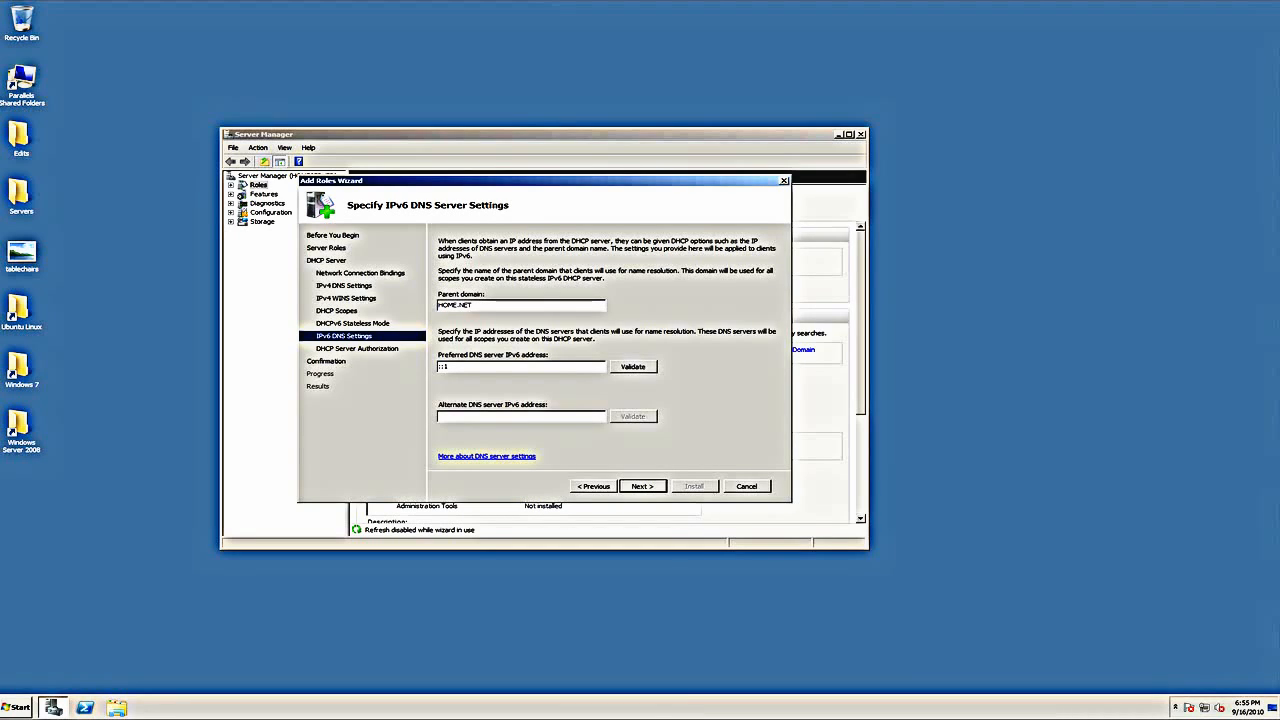
left_click(593, 486)
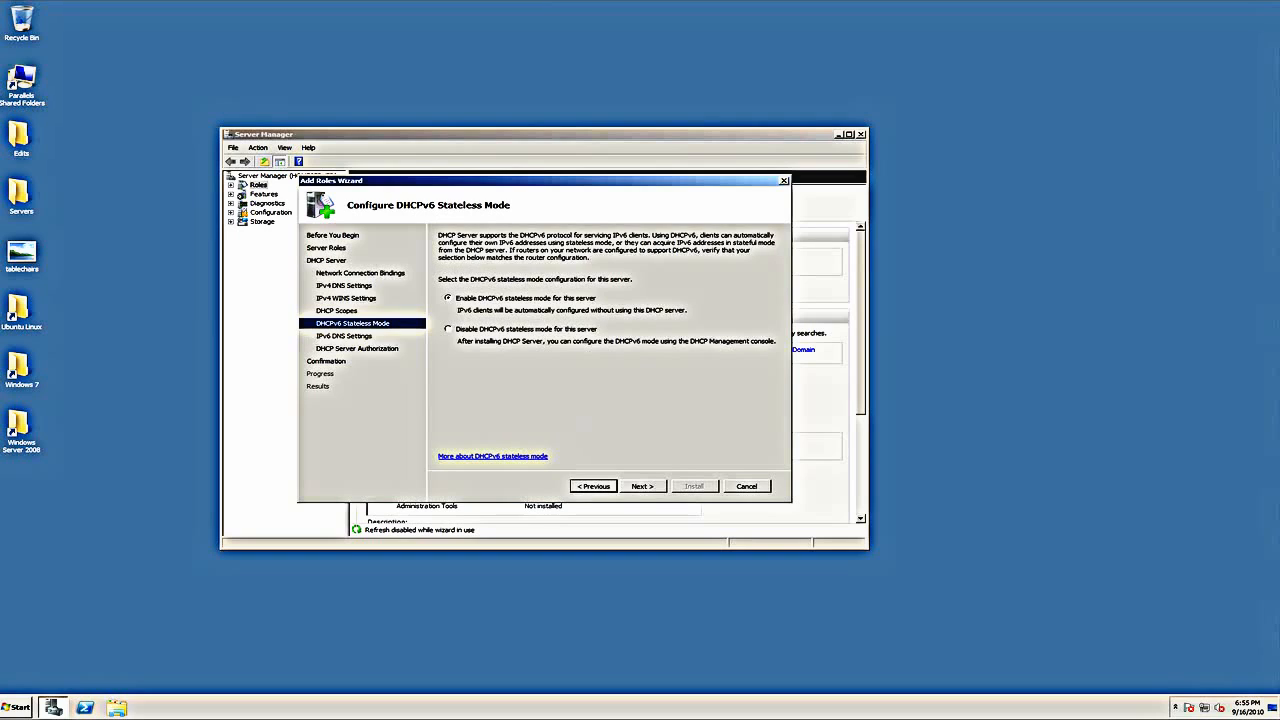
left_click(448, 329)
key("Return")
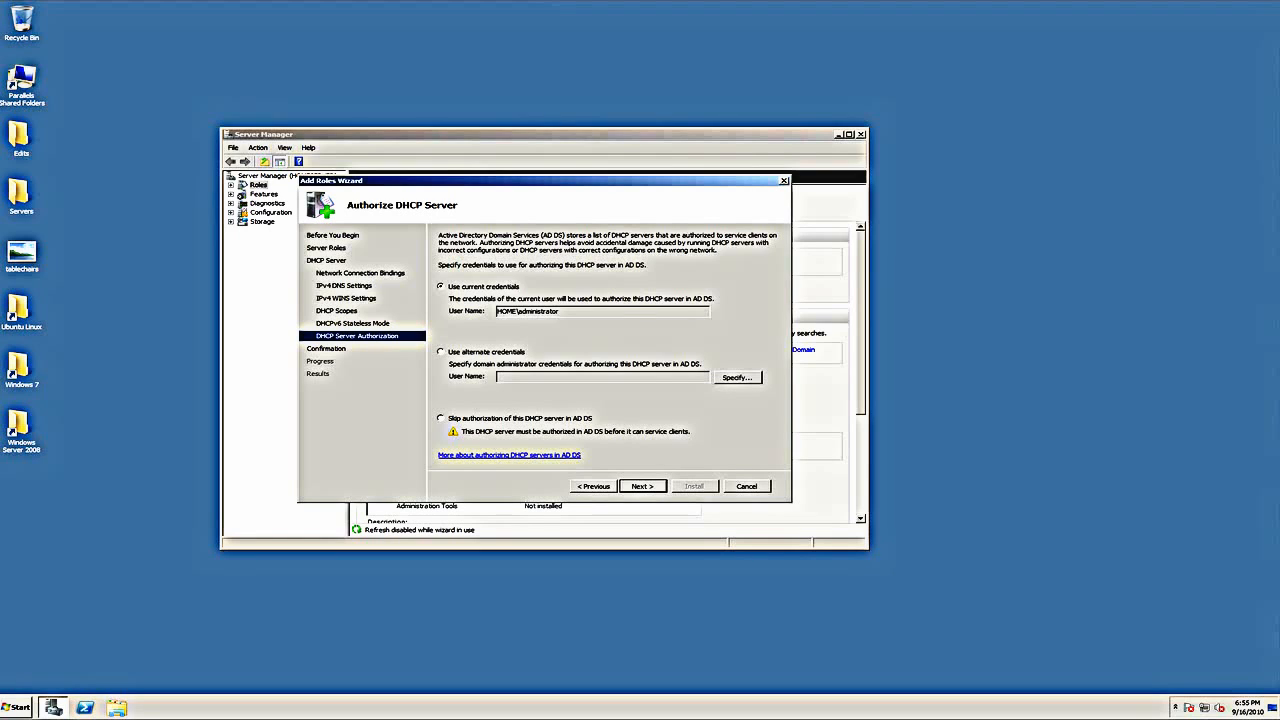
Install the DHCP Server role, authorized with the current credentials, and close the wizard and Server Manager
key("Return")
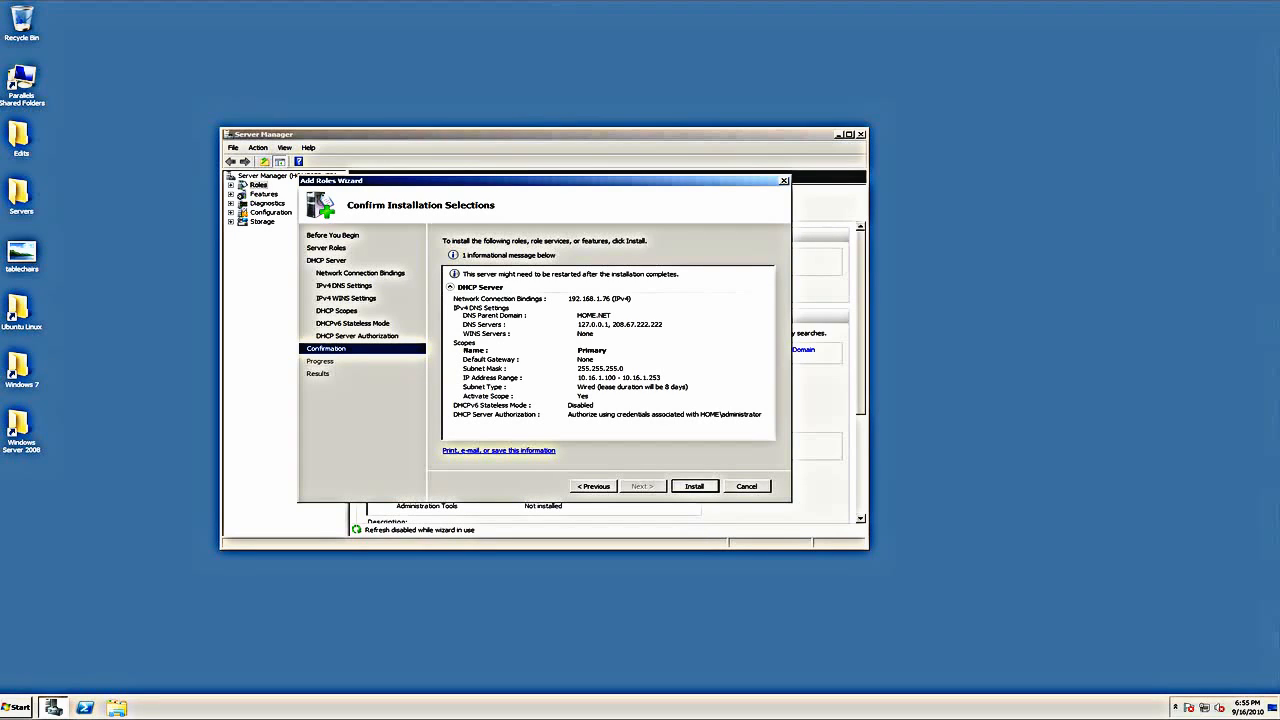
key("Return")
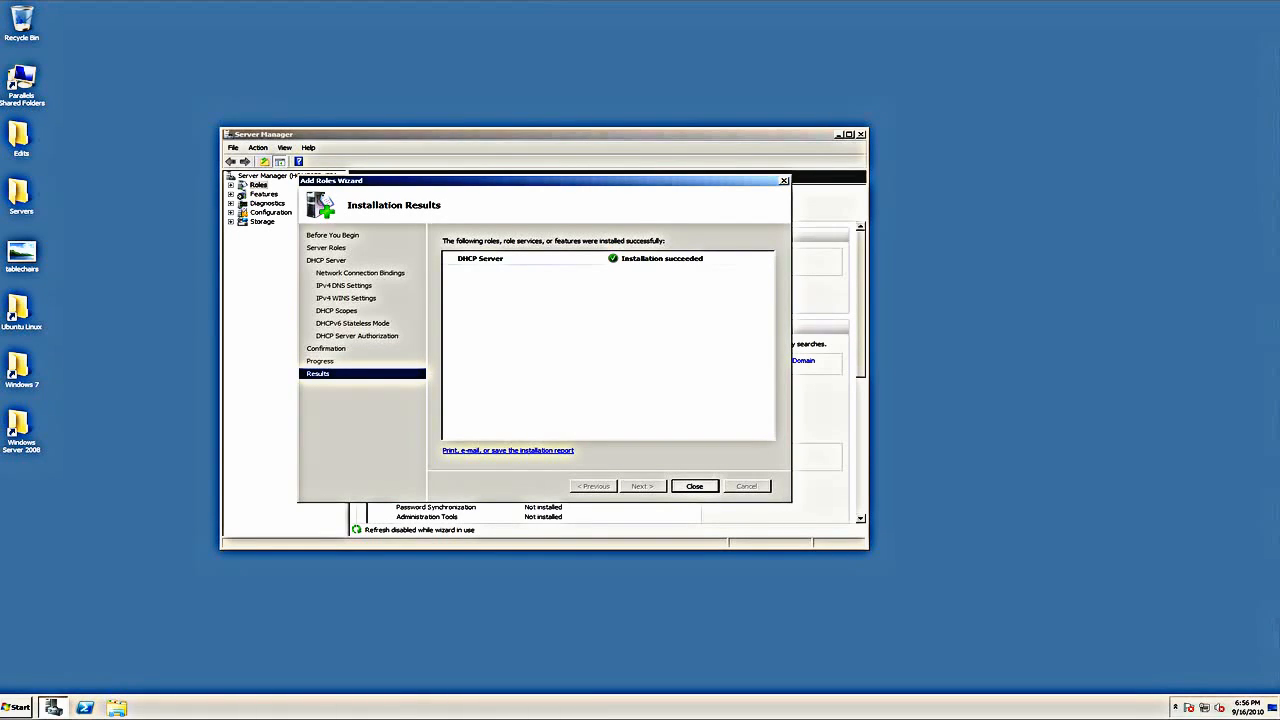
key("Return")
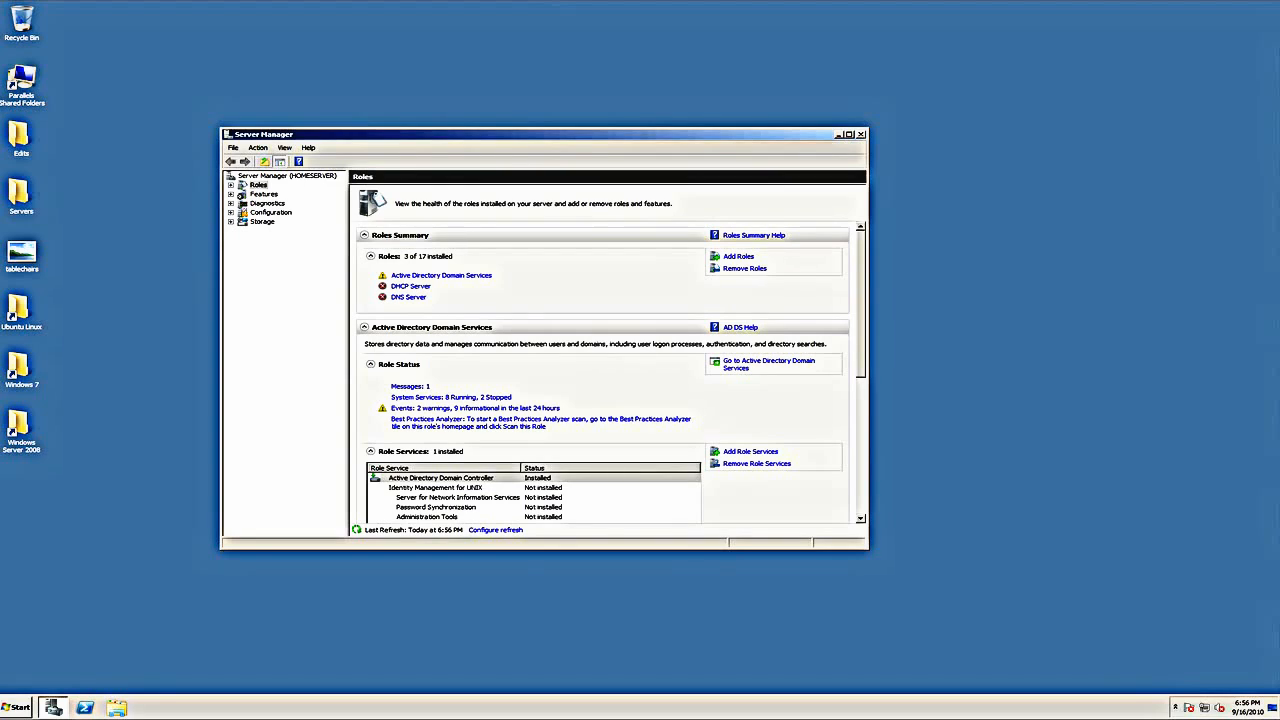
left_click(861, 134)
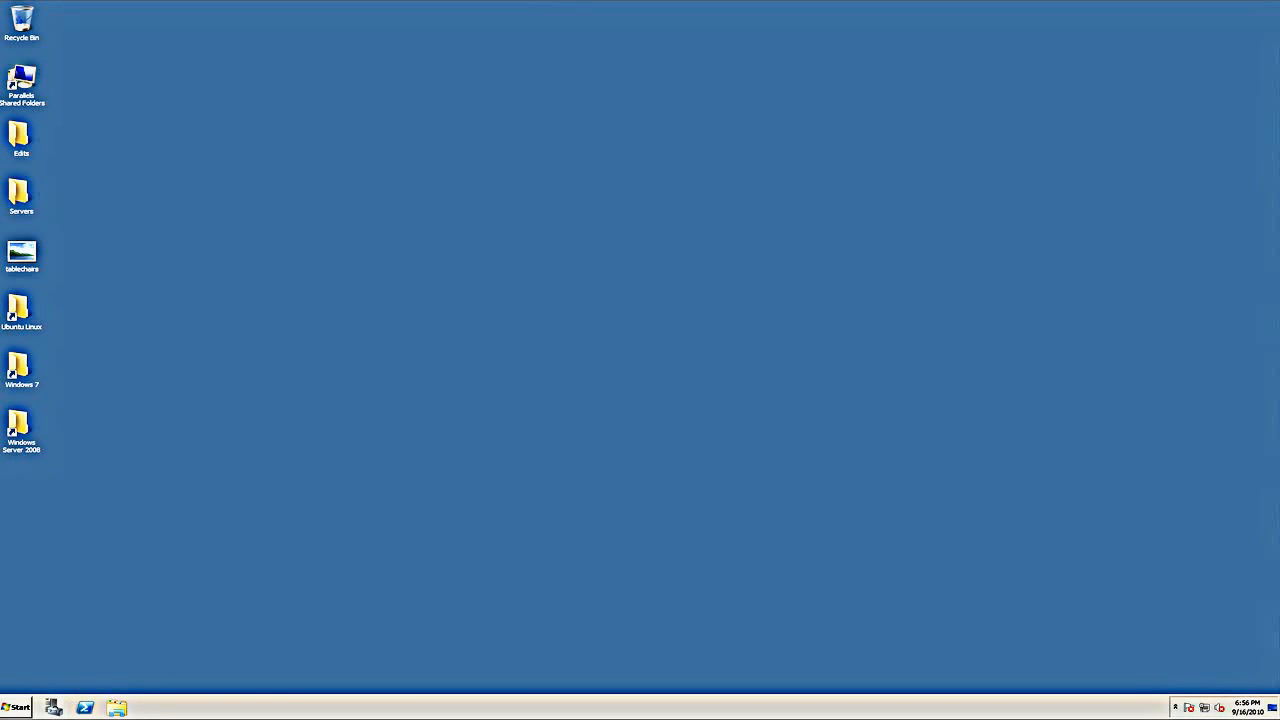
Open the DHCP management console, enlarge its window and widen the console tree to fit the full server name
key("super")
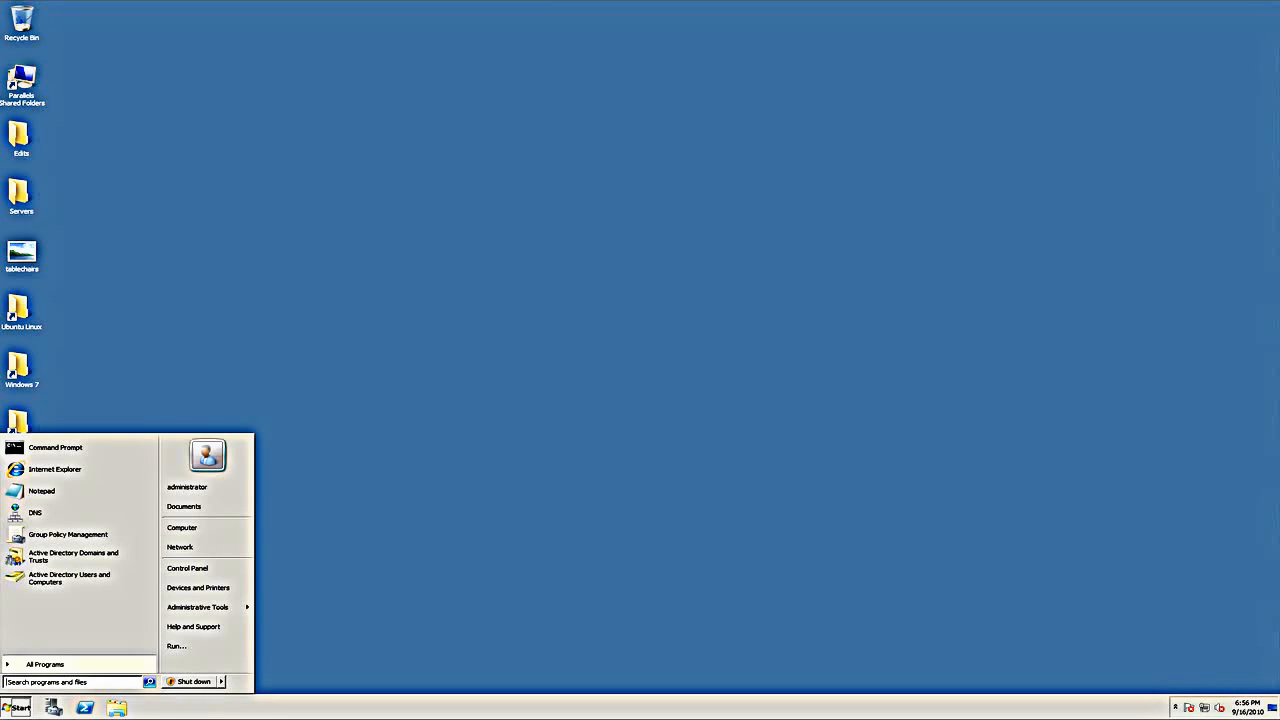
mouse_move(207, 607)
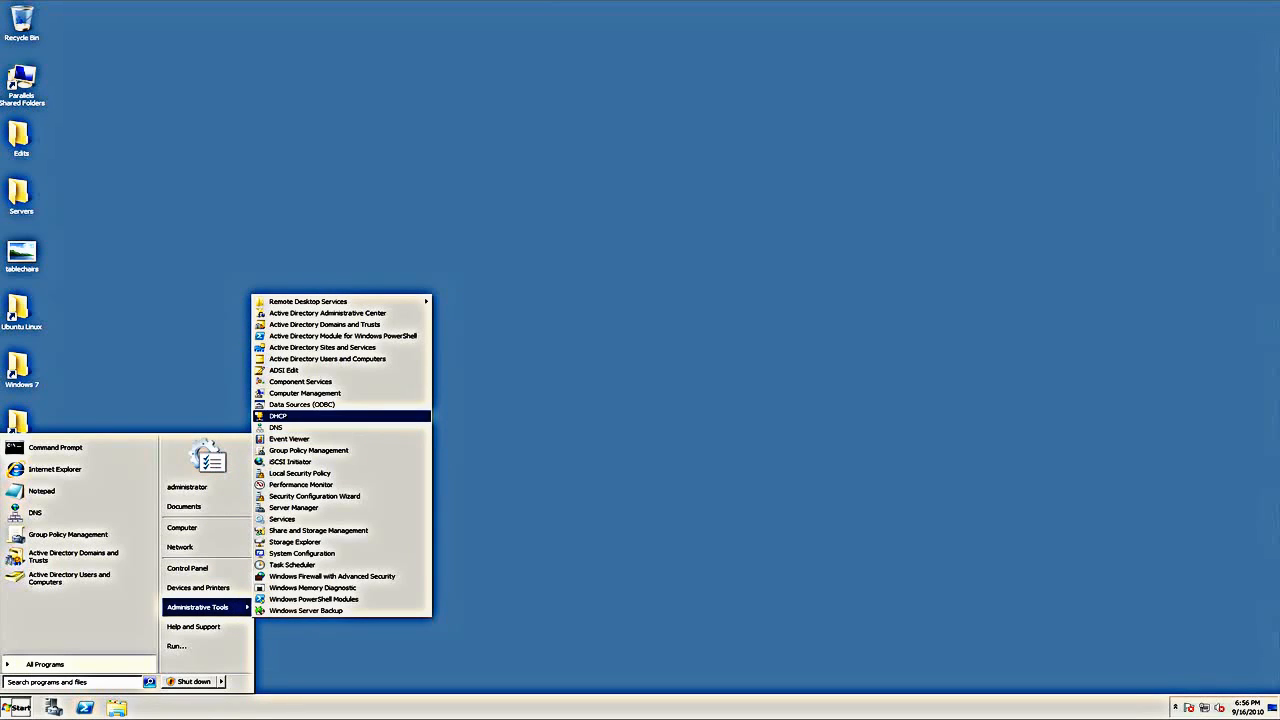
key("Return")
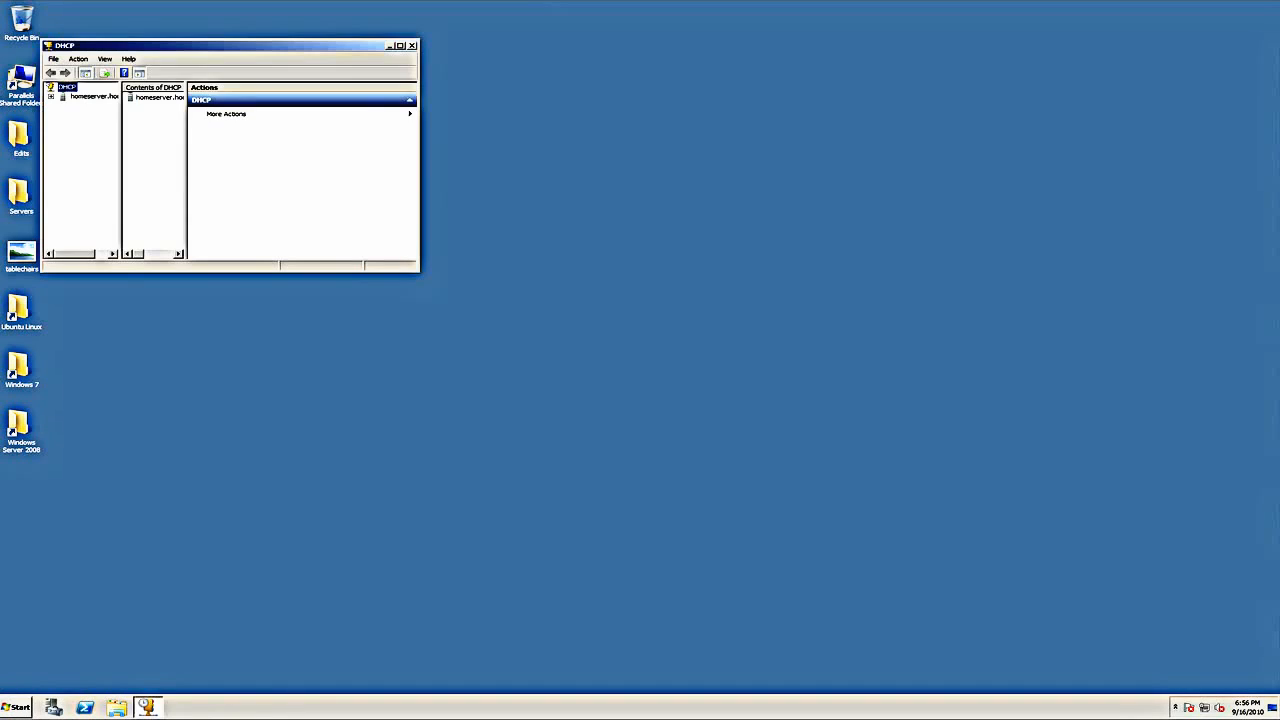
left_click_drag(130, 46, 433, 142)
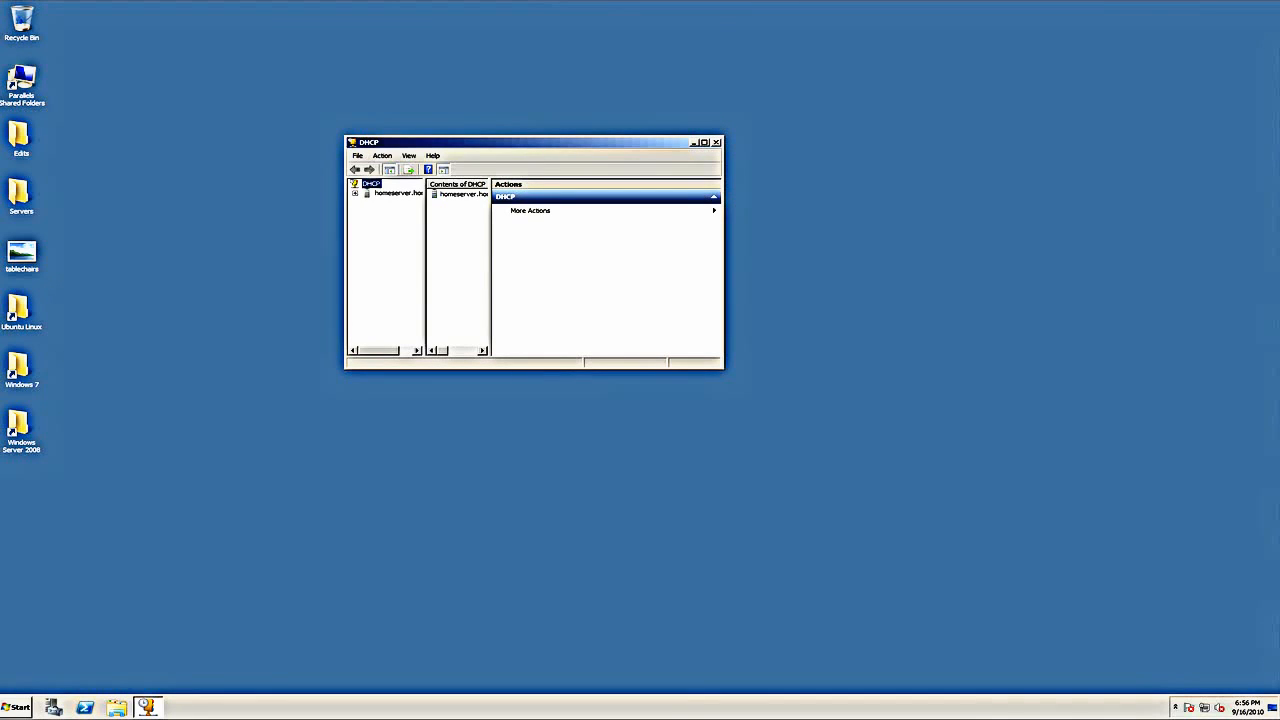
left_click_drag(723, 368, 931, 637)
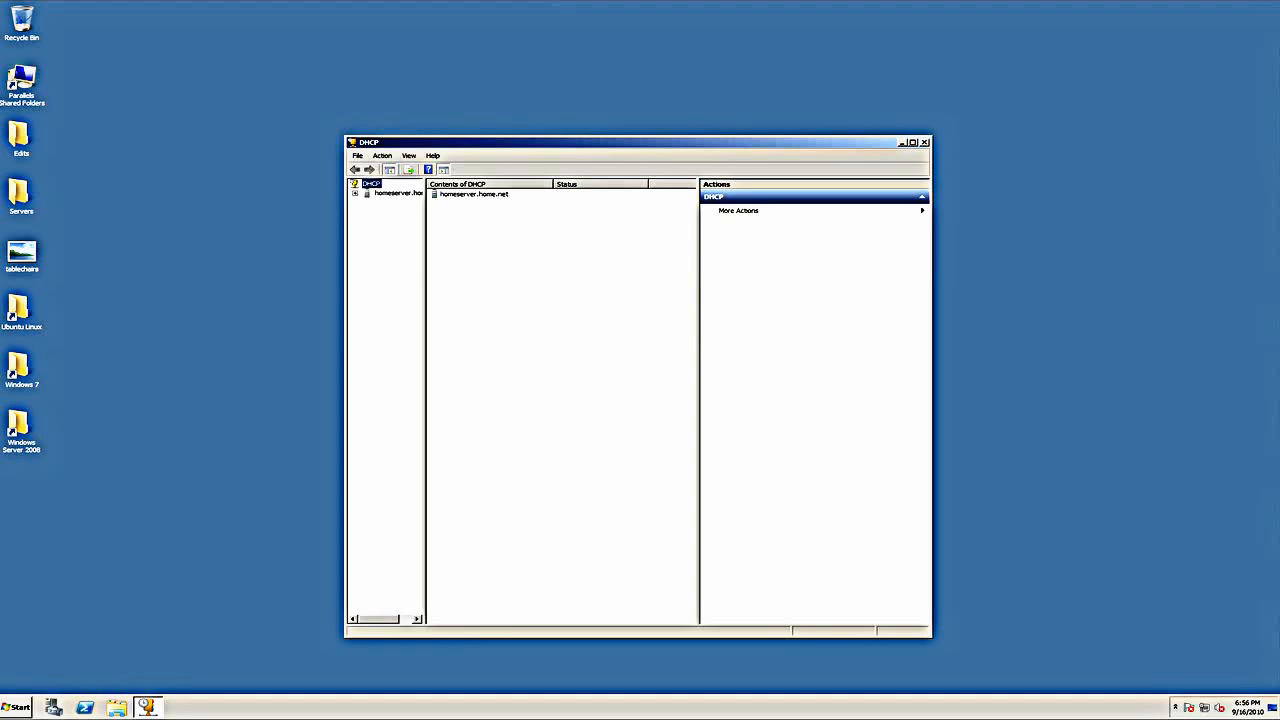
left_click_drag(427, 240, 490, 240)
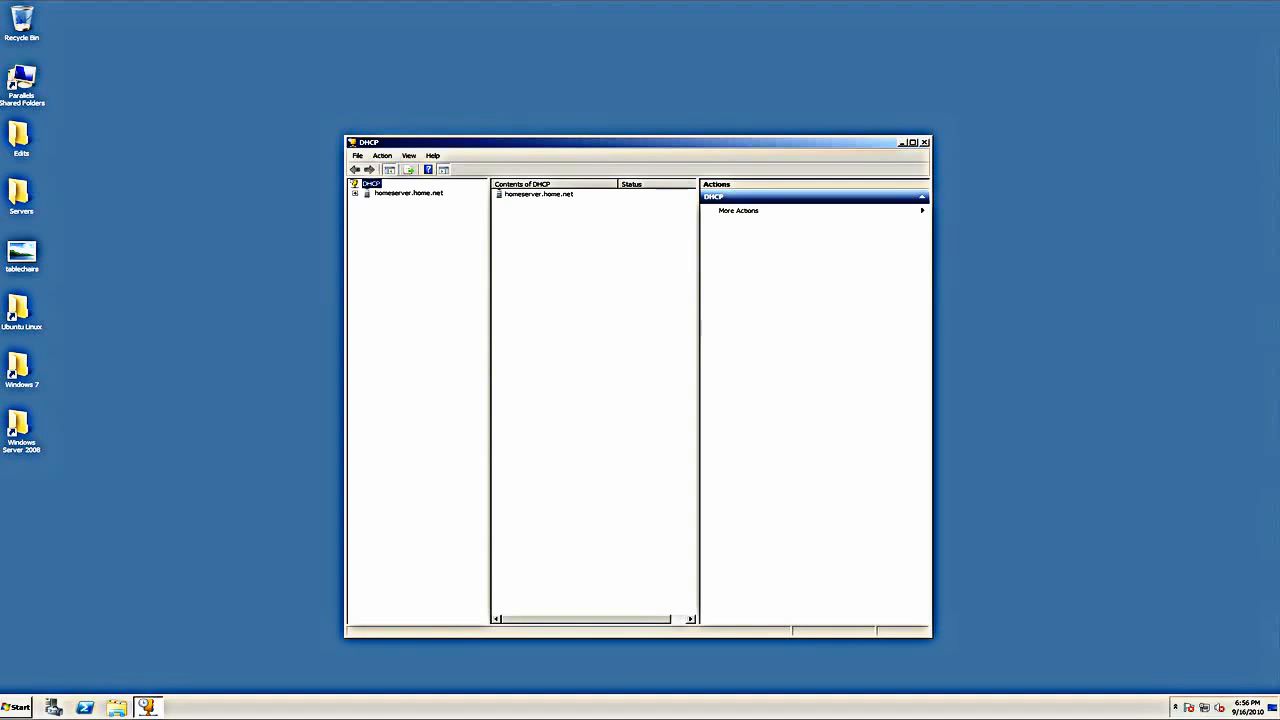
Expand the server's IPv4 node and Primary scope, open its Address Pool and widen the window to fit the Description column
left_click(355, 193)
left_click(367, 202)
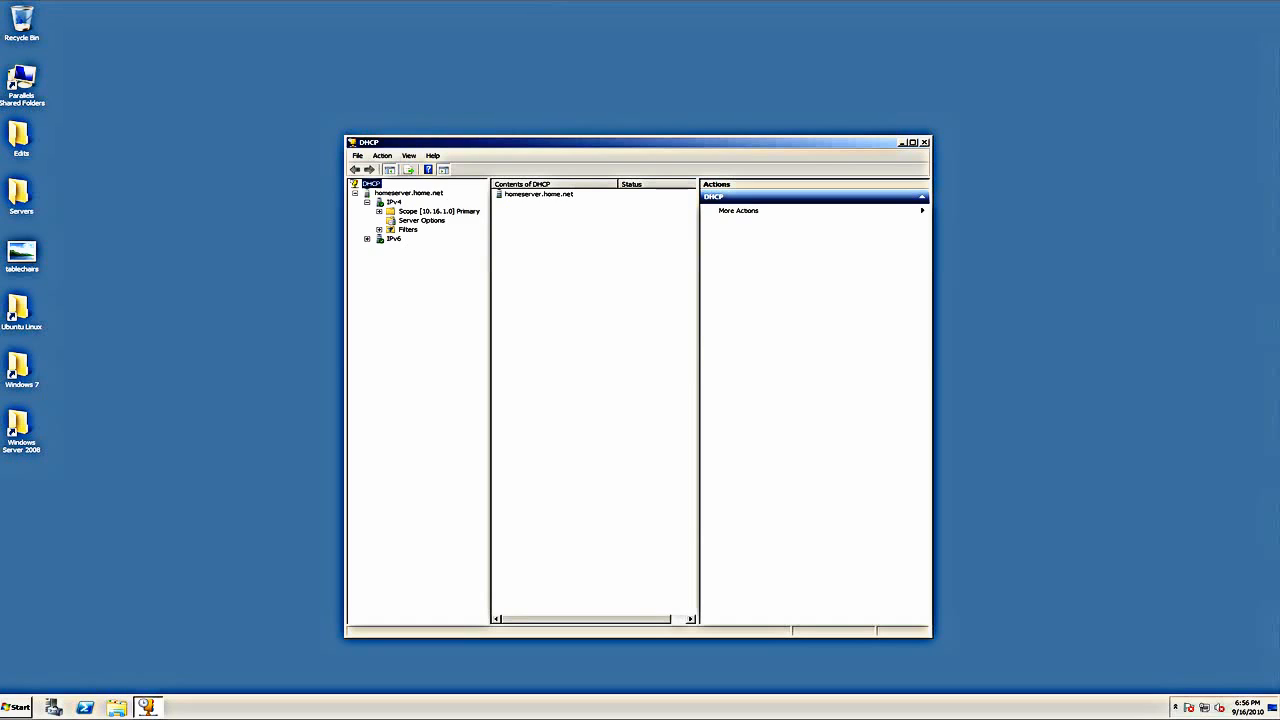
left_click(379, 212)
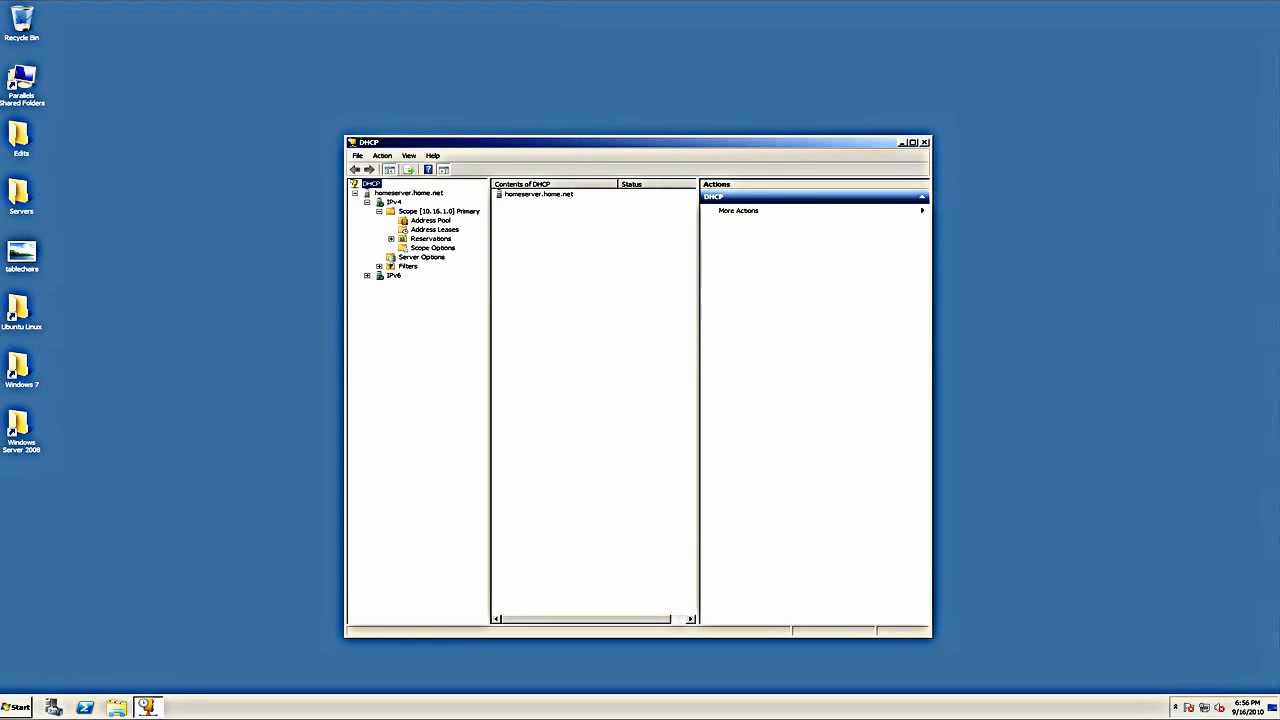
left_click(431, 220)
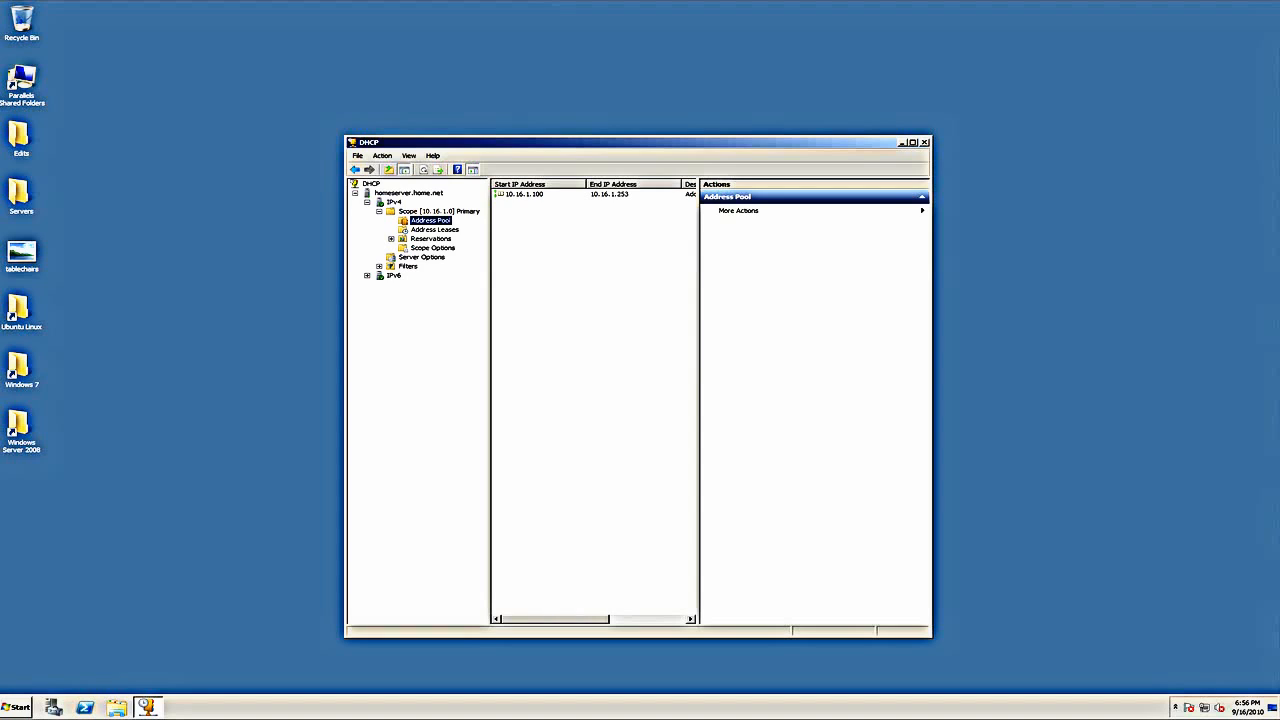
left_click_drag(932, 400, 1062, 400)
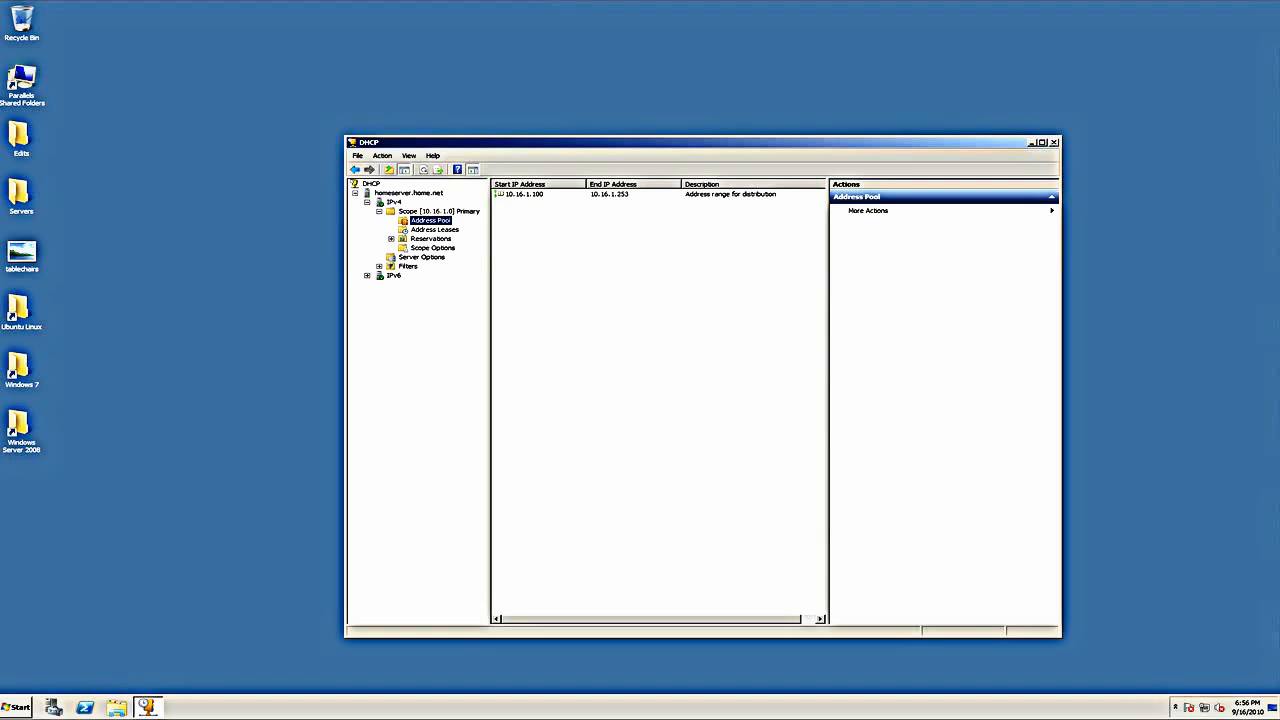
Add an exclusion range from 10.16.1.105 to 10.16.1.105 to the Primary scope's address pool and close the exclusion dialog
right_click(546, 254)
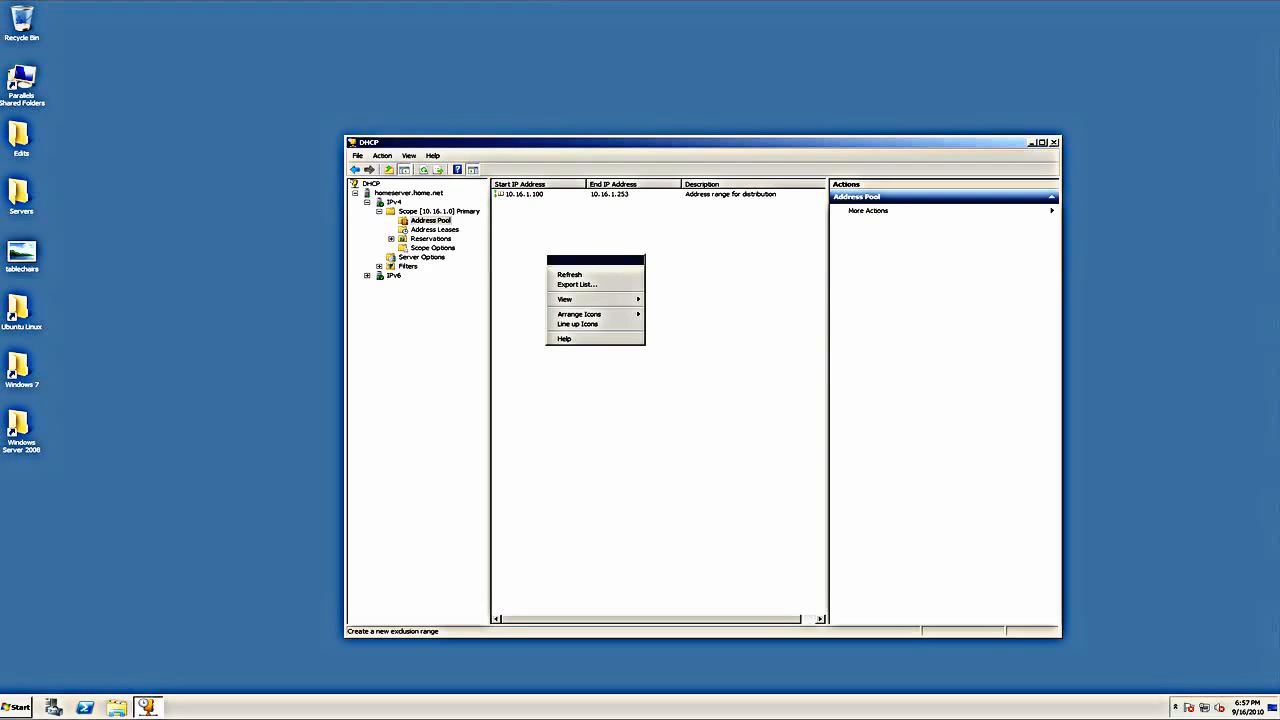
left_click(593, 260)
left_click_drag(480, 183, 578, 277)
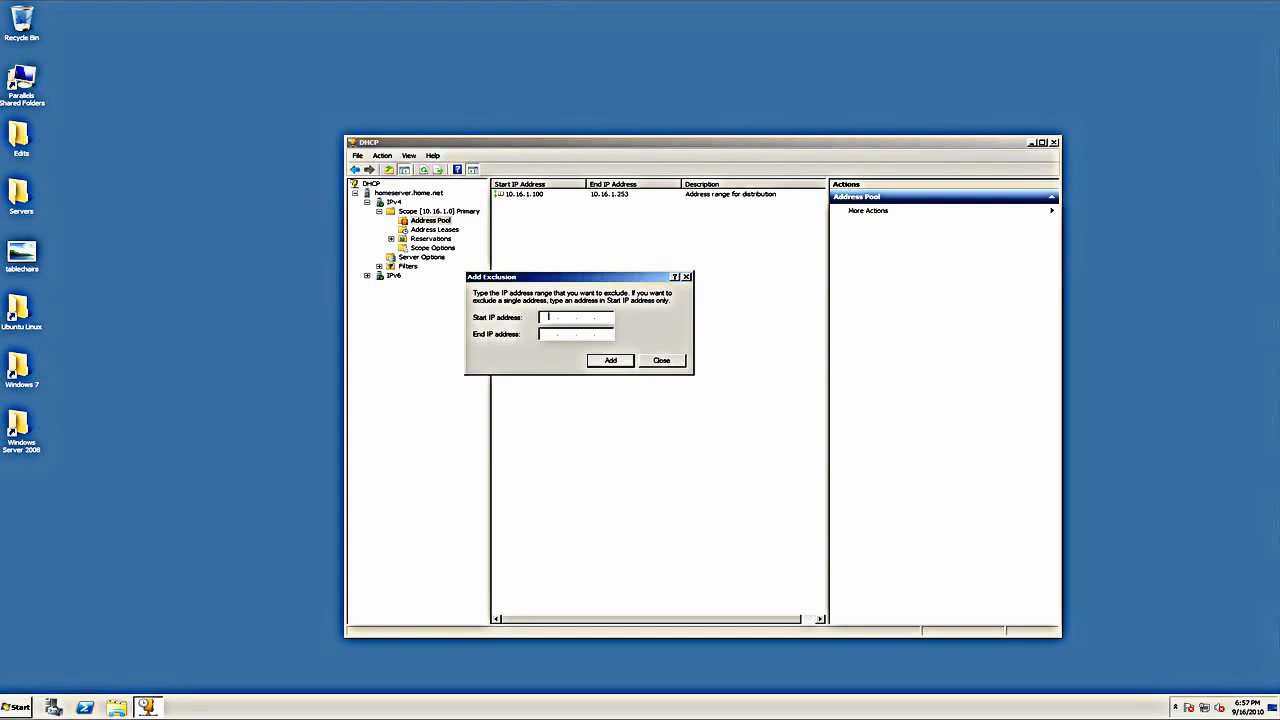
type("10.16.1.105")
key("Tab")
type("10.16.1.105")
left_click(610, 360)
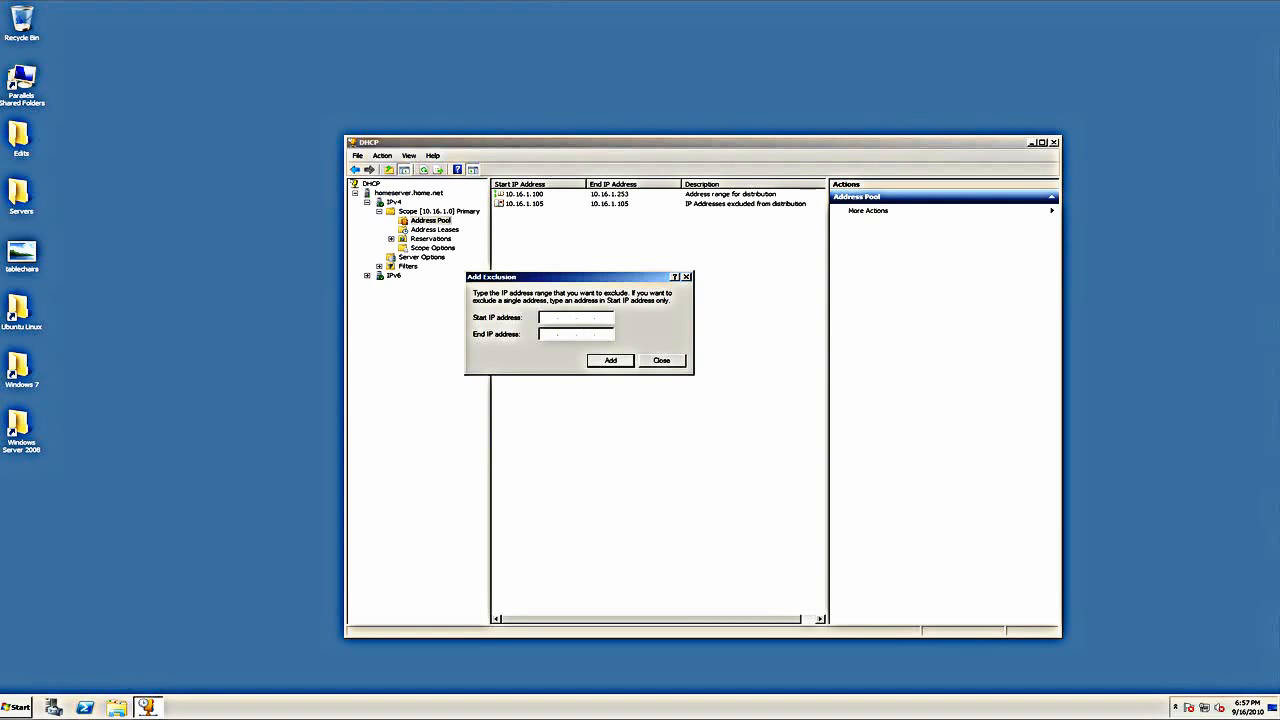
left_click(662, 360)
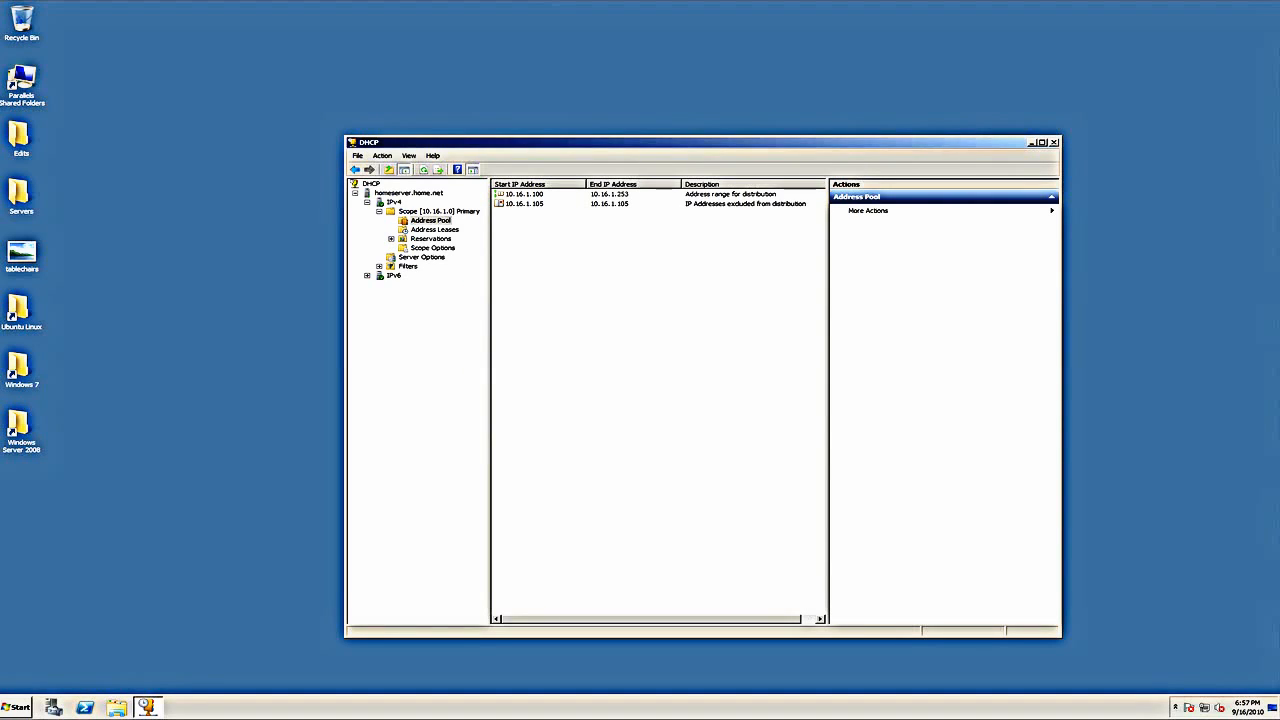
Delete the 10.16.1.105 exclusion from the address pool
left_click(609, 204)
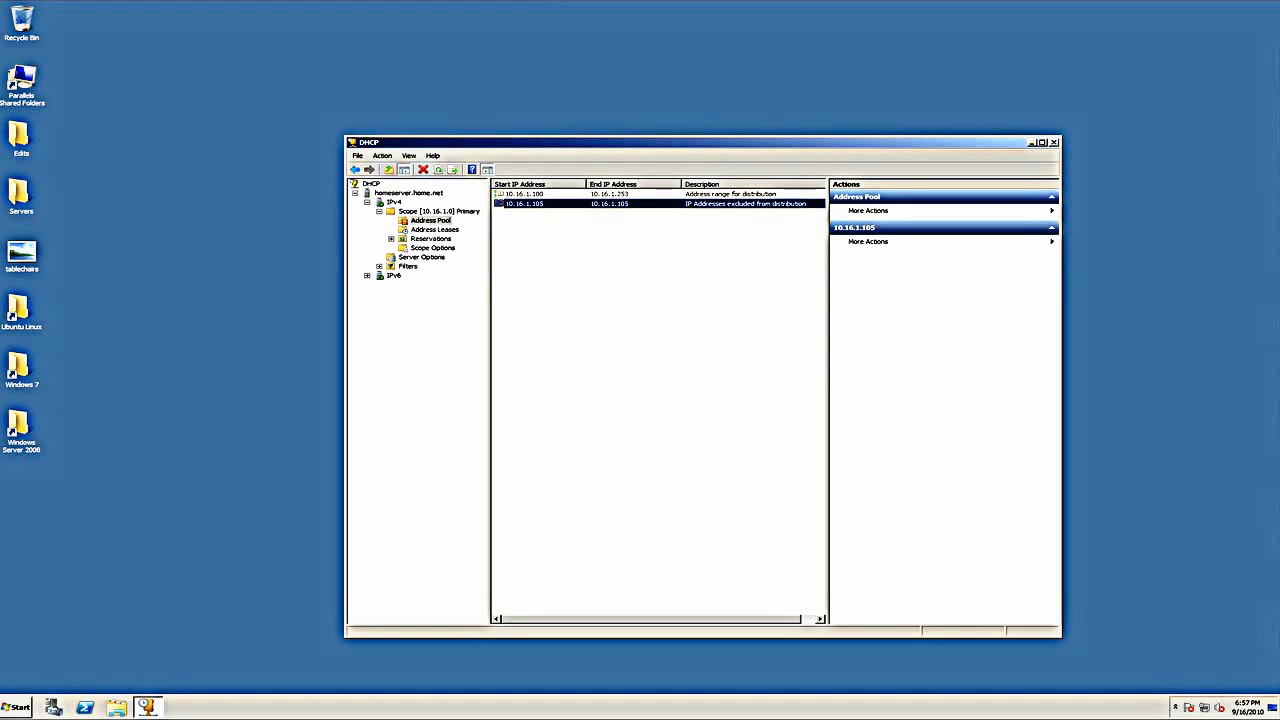
right_click(528, 203)
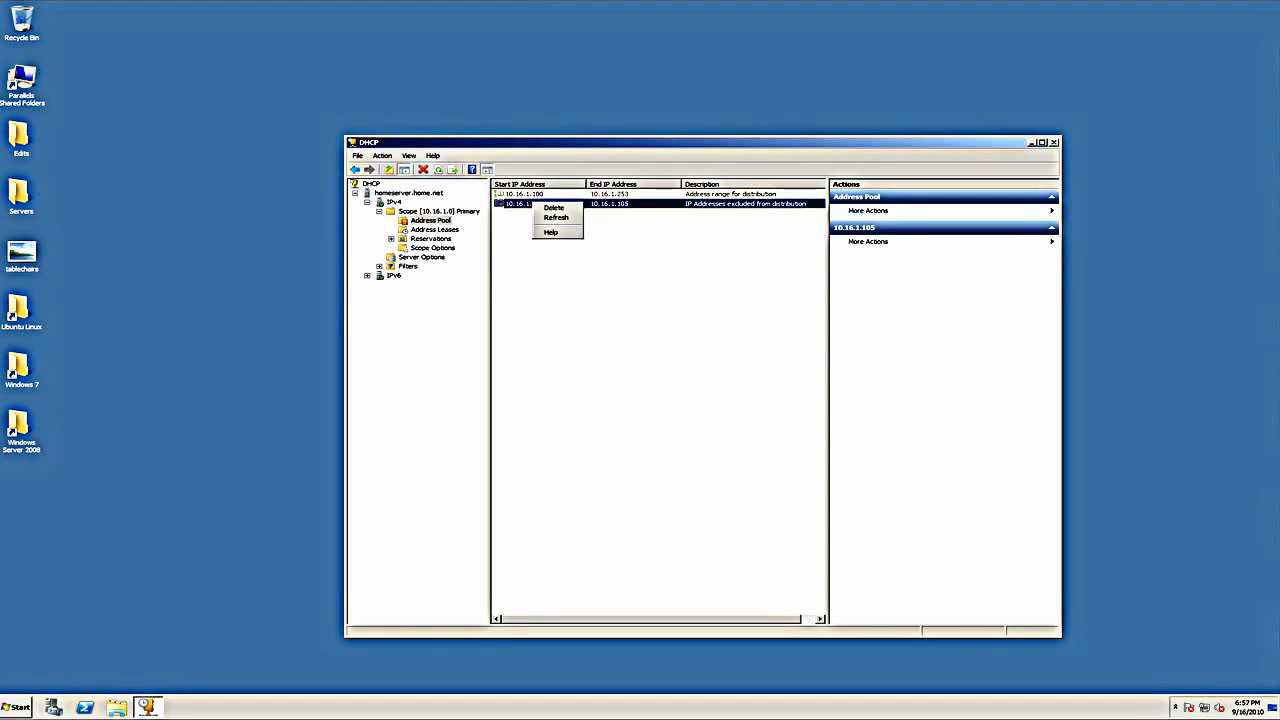
left_click(552, 213)
key("Return")
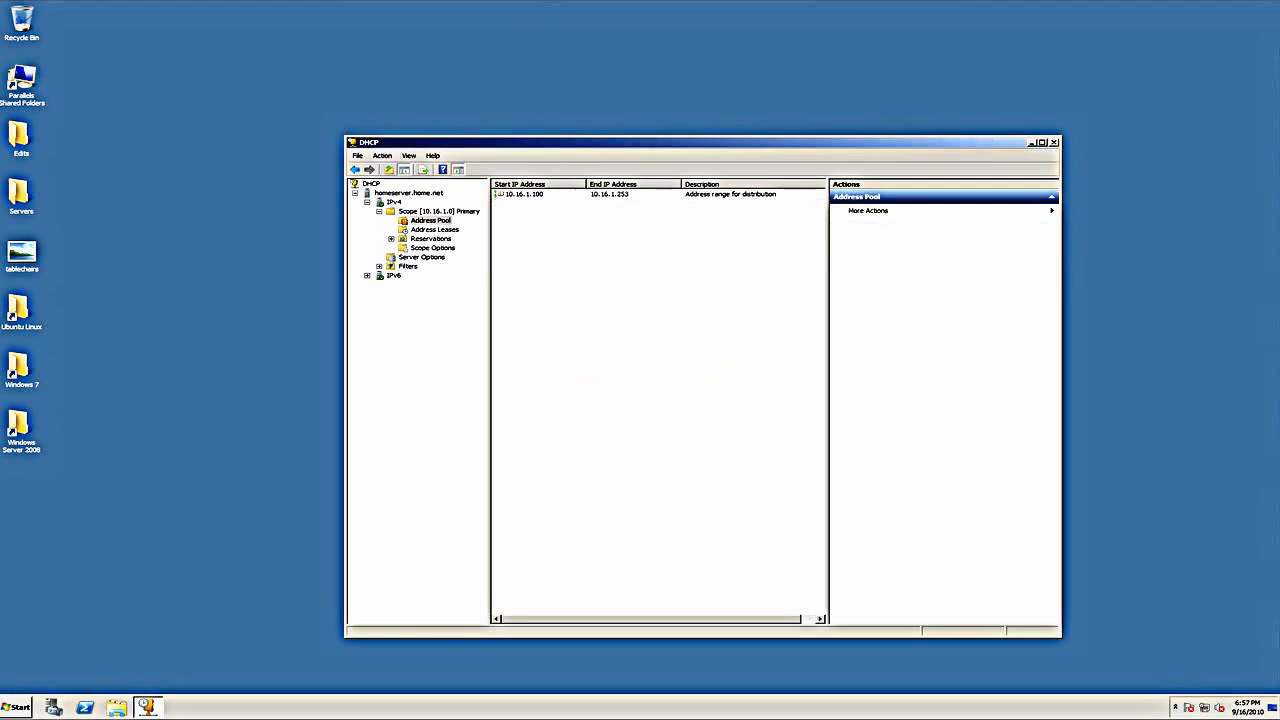
Review the Primary scope's address leases, reservations and address pool range, ending on Reservations
left_click(434, 230)
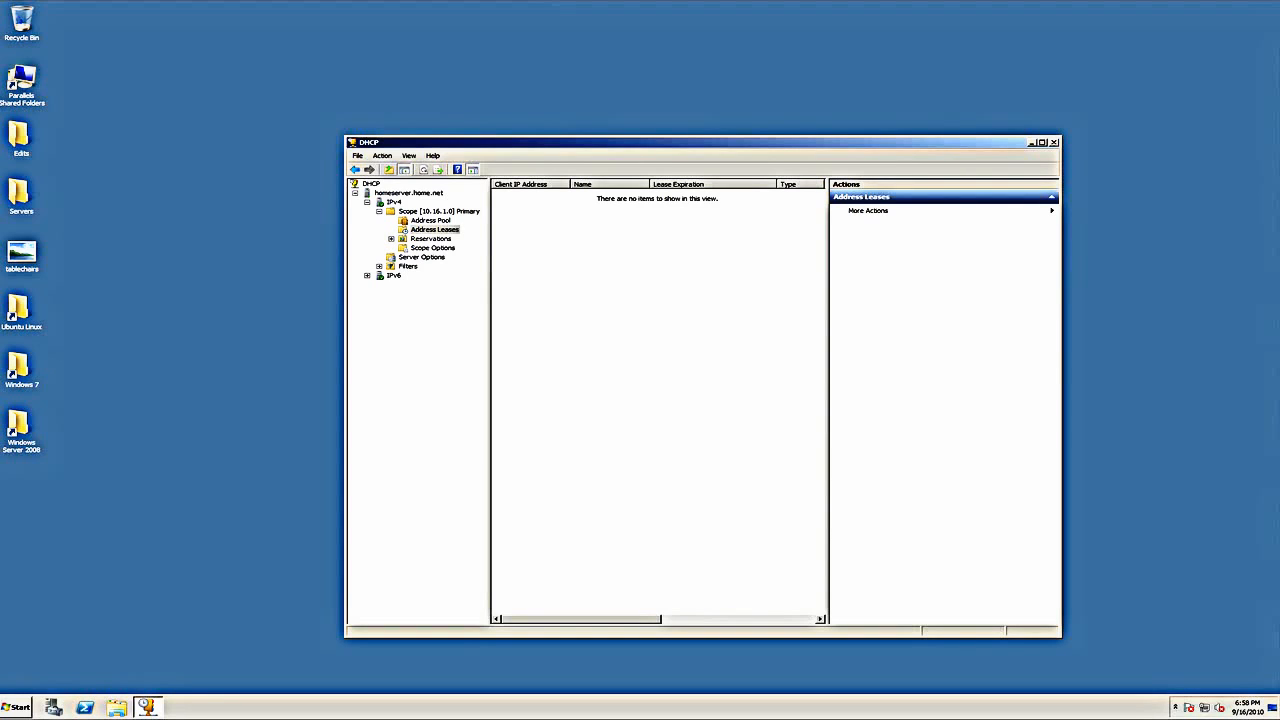
left_click(431, 239)
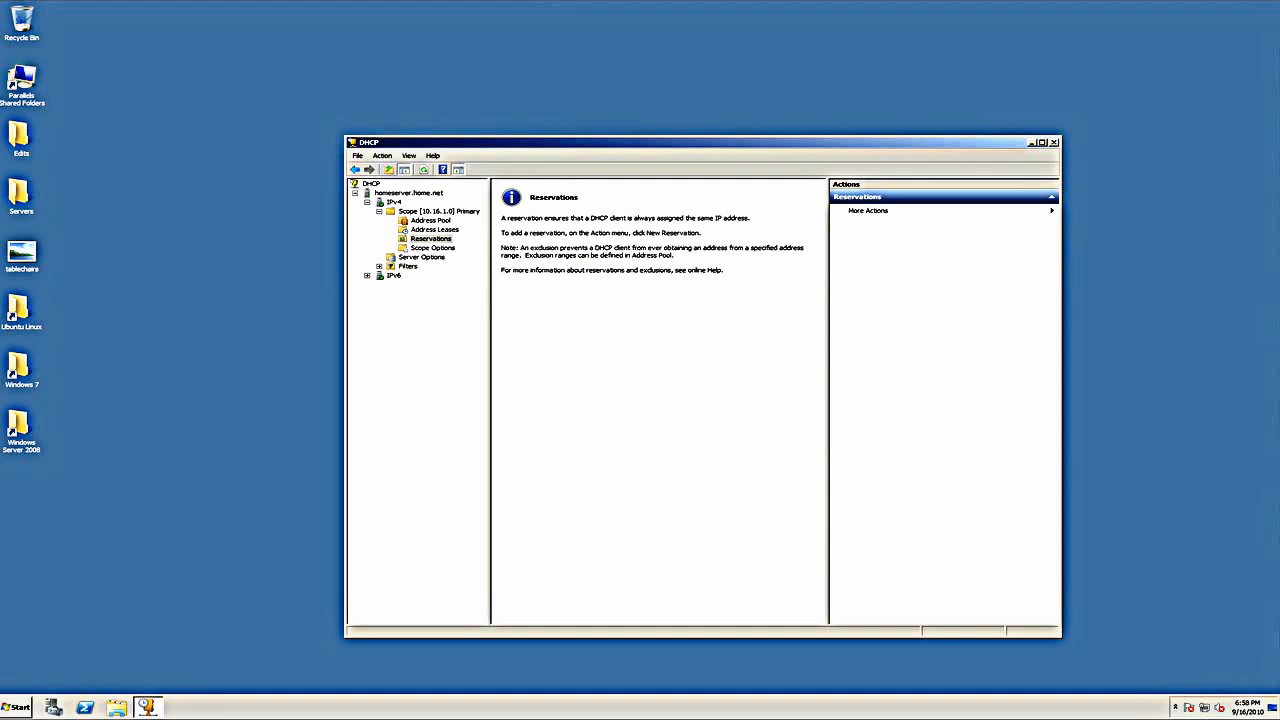
left_click(431, 220)
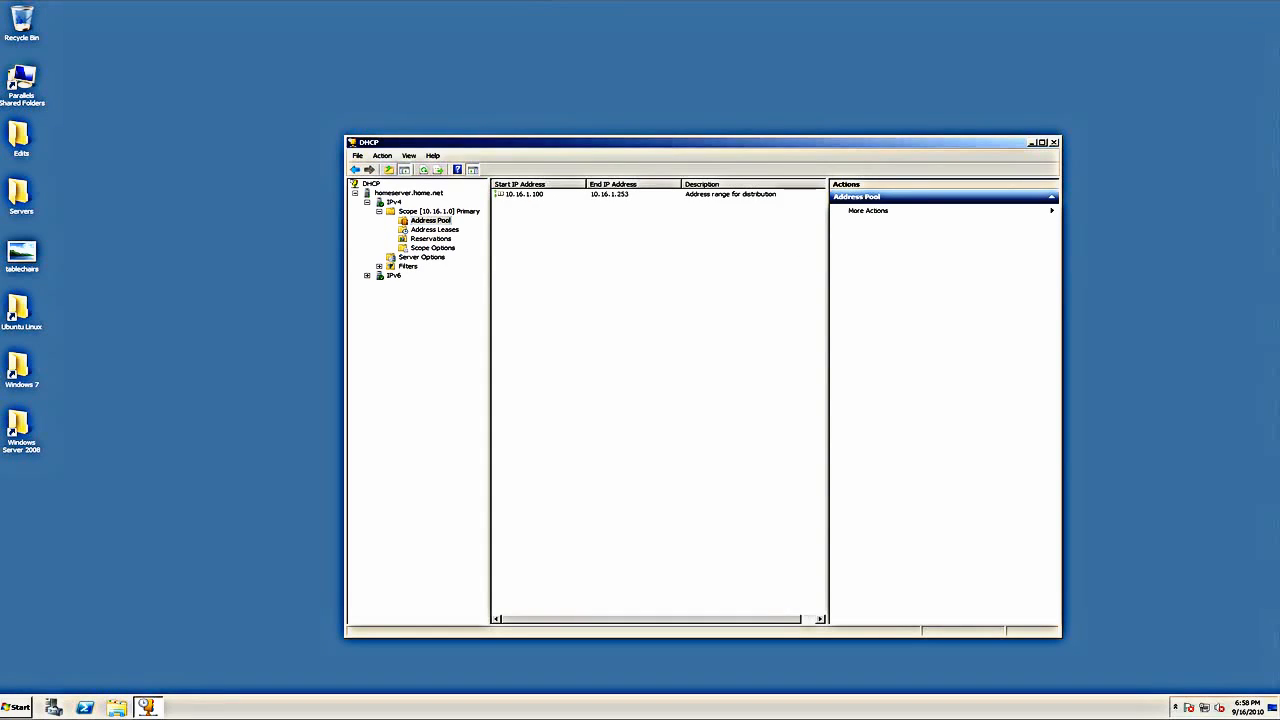
left_click(525, 194)
left_click(431, 239)
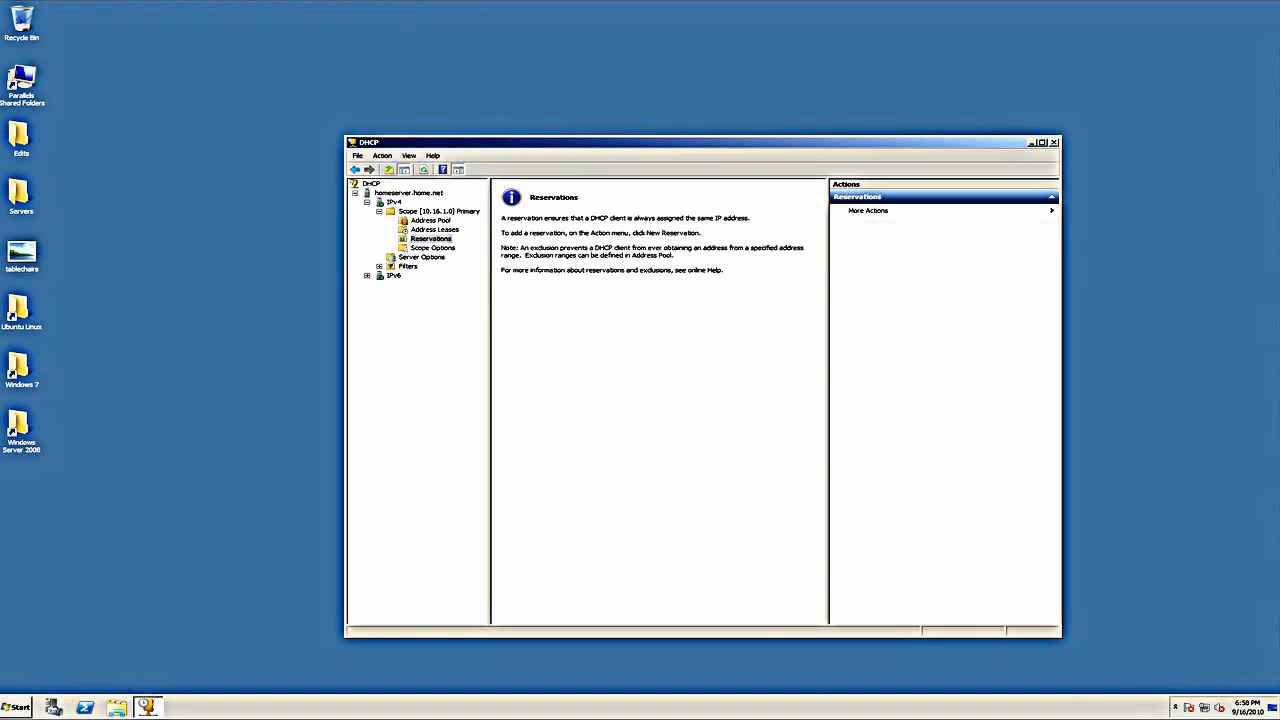
Open a command prompt over the lower part of the DHCP window and run ipconfig /all
left_click(16, 707)
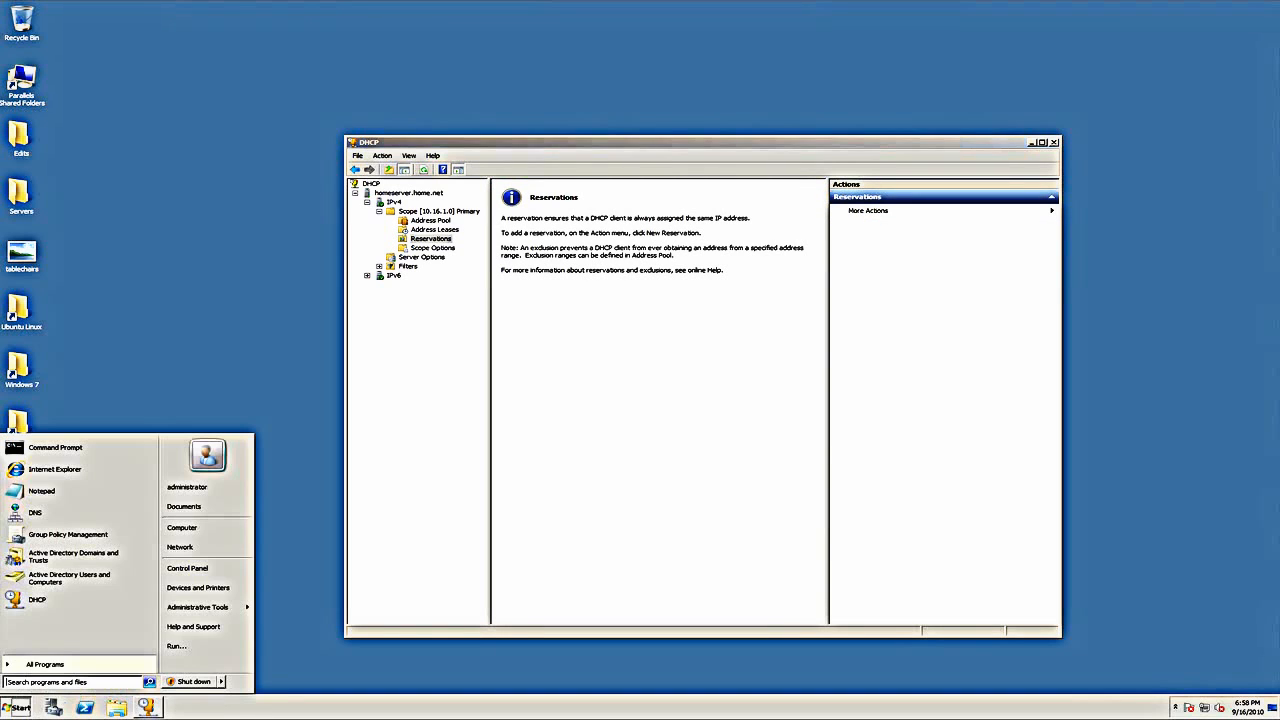
type("cmd")
key("Return")
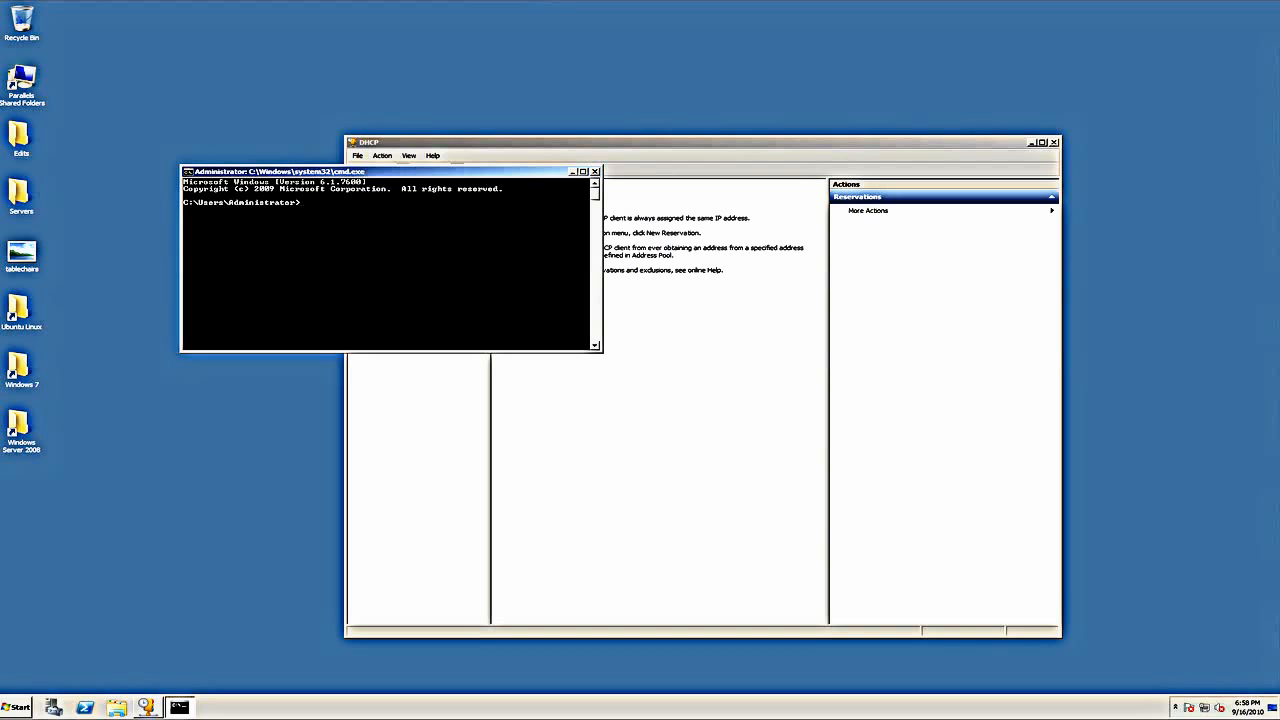
left_click_drag(380, 171, 493, 414)
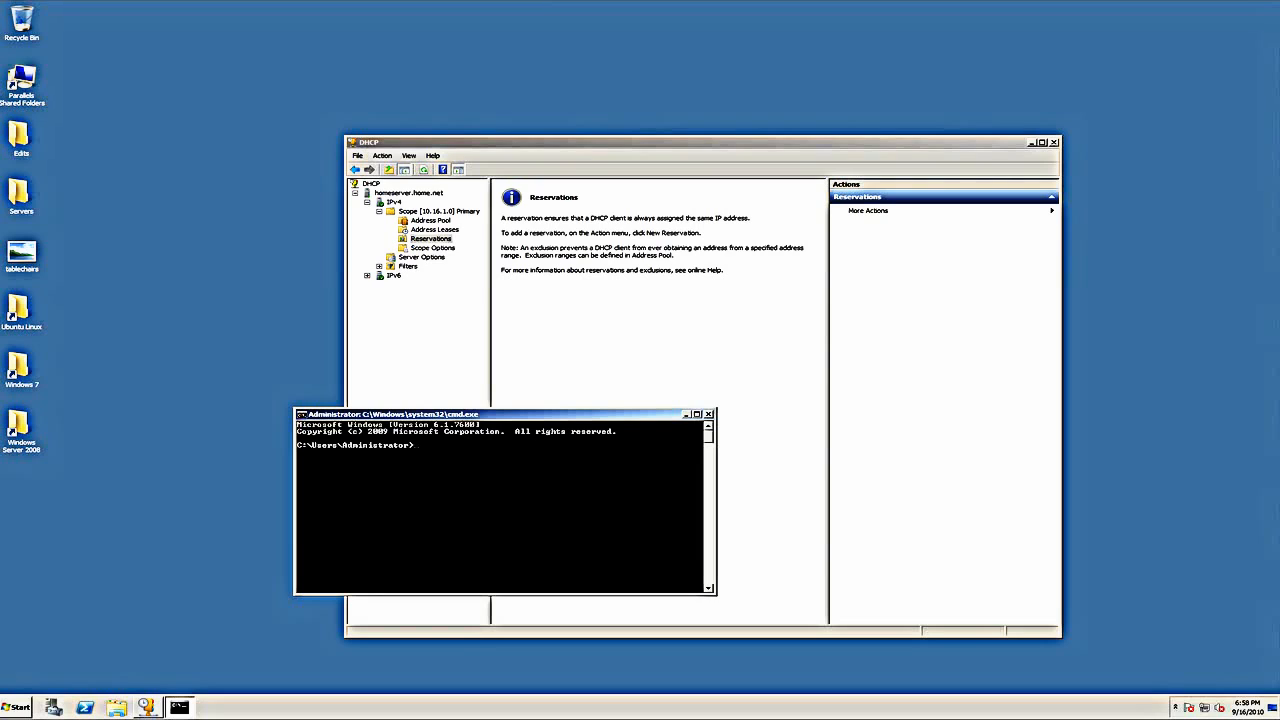
type("ipconfig /all")
key("Return")
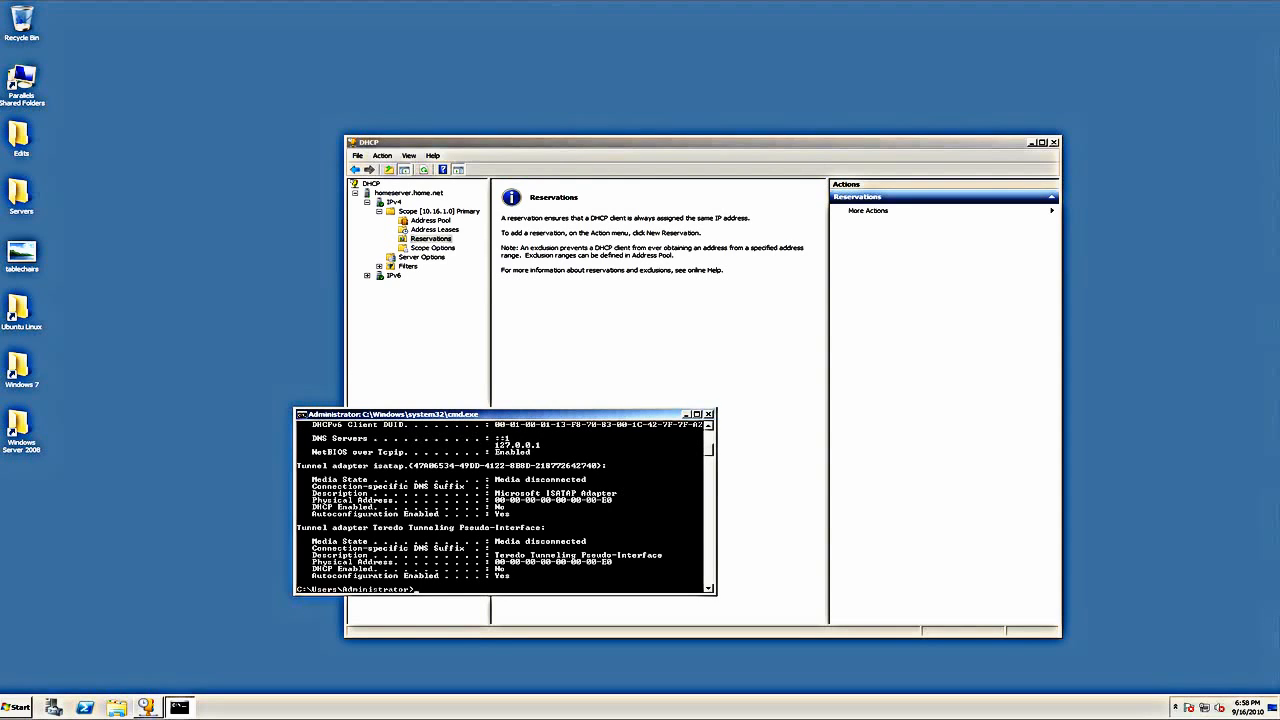
Show the Ethernet adapter's details in the ipconfig output and arrange the command prompt and DHCP windows side by side
left_click_drag(520, 414, 439, 382)
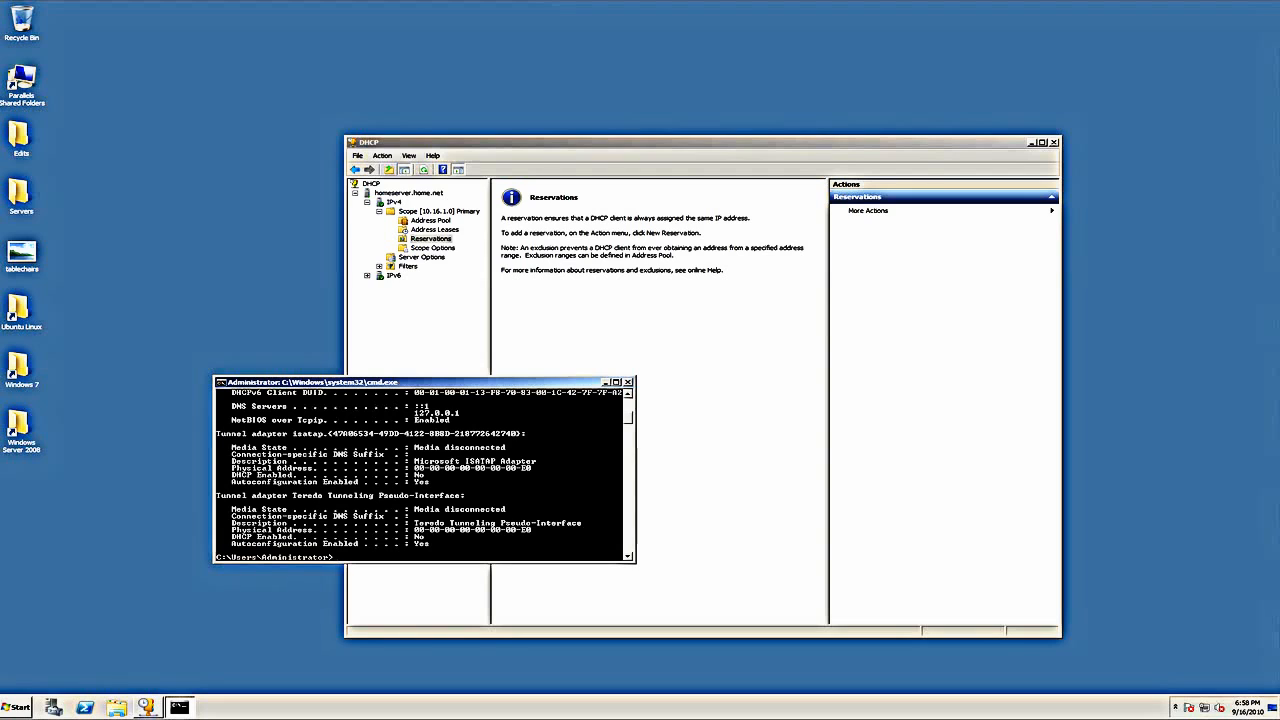
scroll(425, 470, "up", 4)
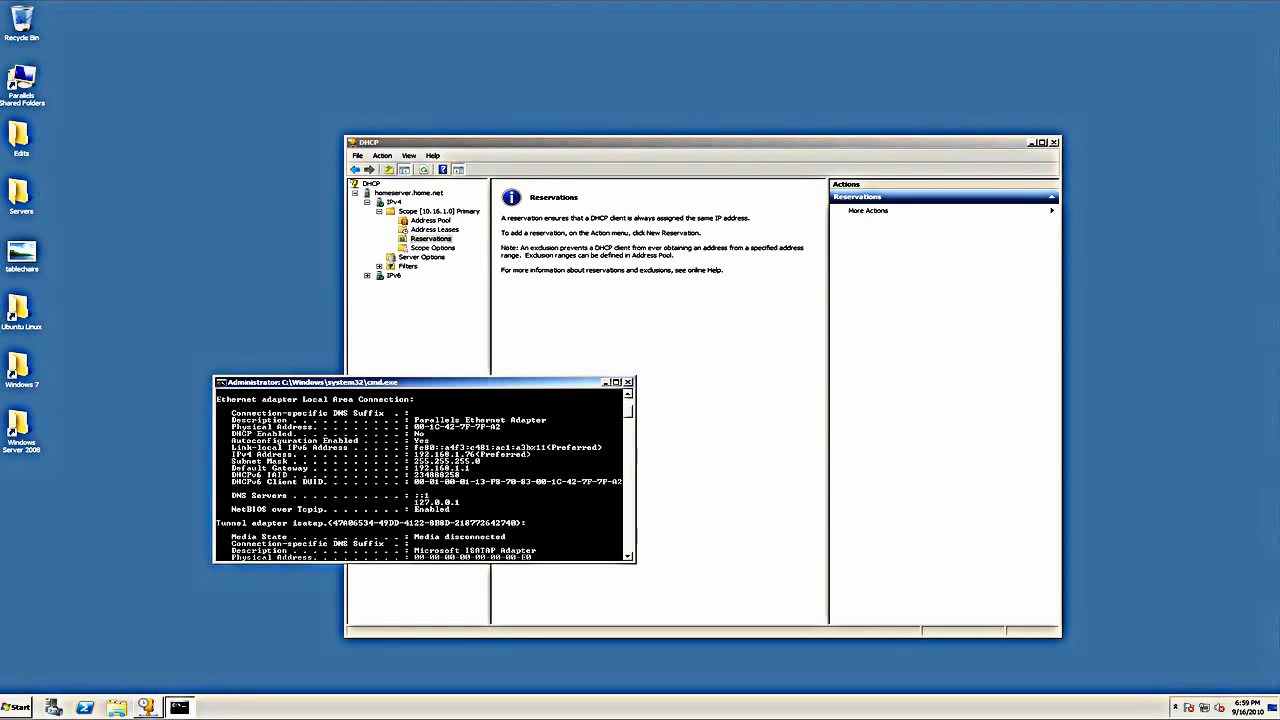
left_click_drag(420, 382, 220, 219)
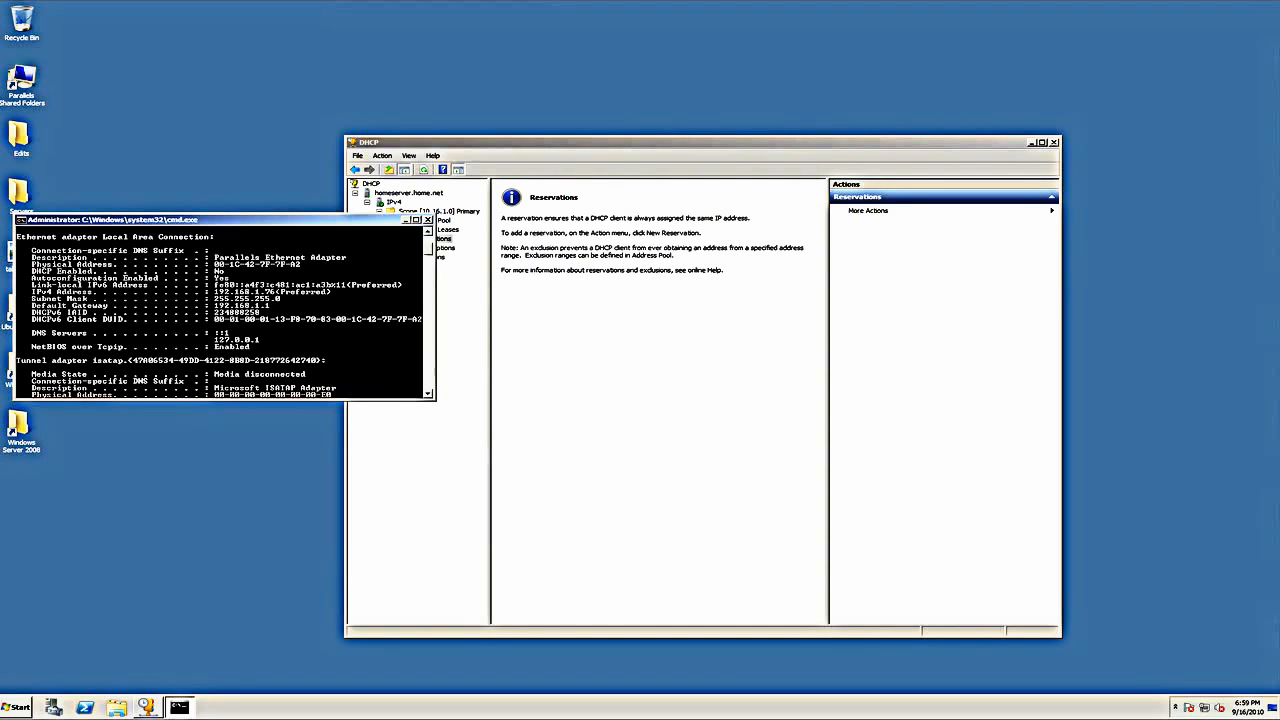
left_click_drag(600, 142, 700, 129)
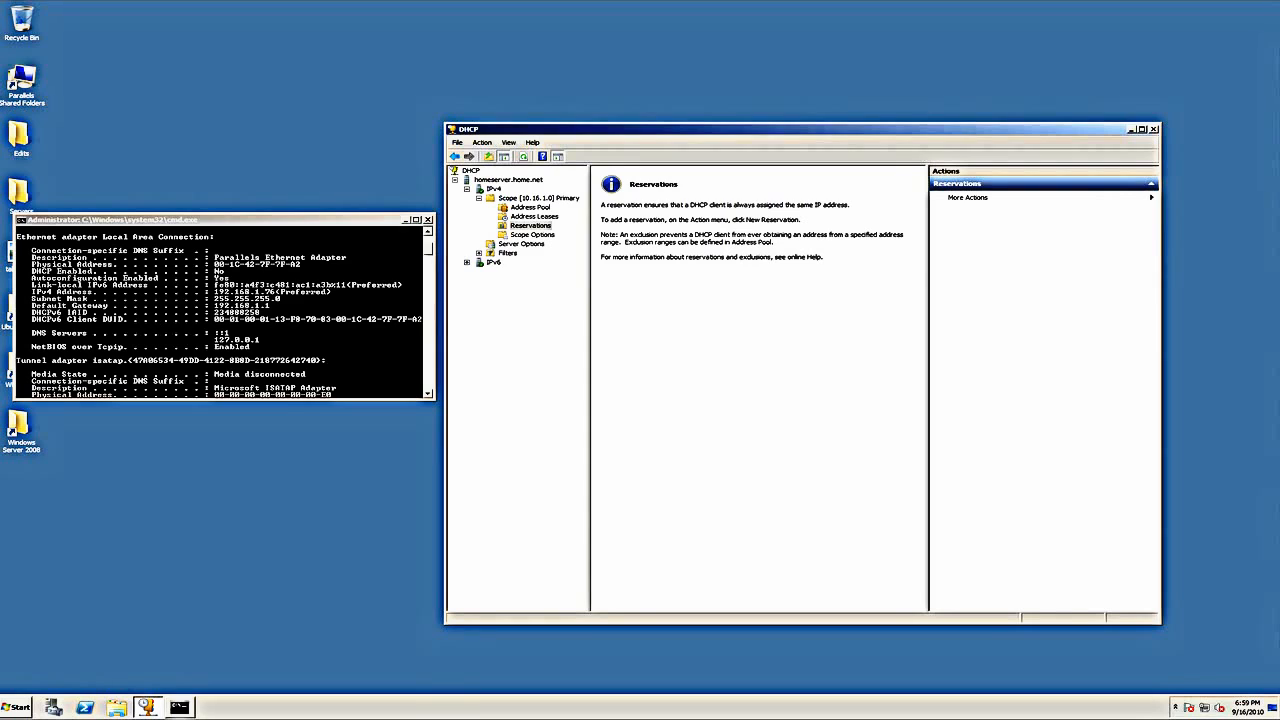
Try to add a reservation named Server 1 with IP address 10.16.1.76 and MAC address 001c427f7fa2, supporting both types
right_click(530, 225)
left_click(571, 230)
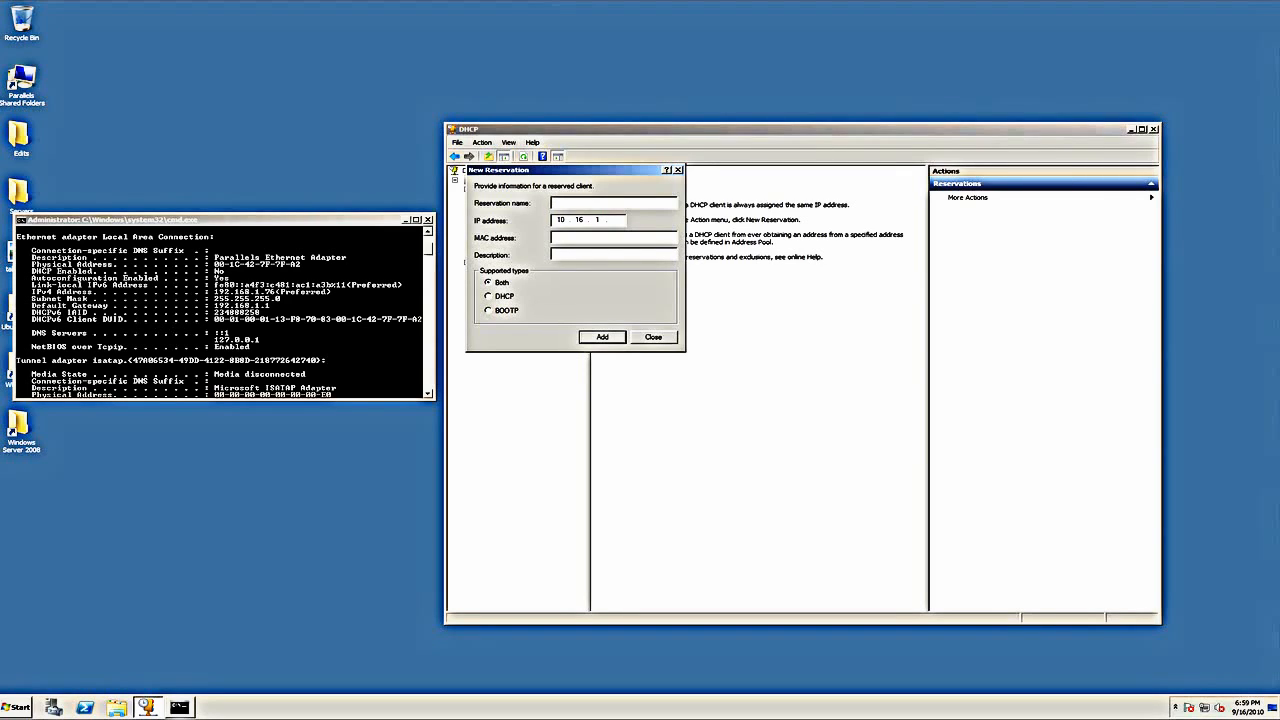
type("Serve")
type("76")
key("Tab")
type("001c427f7fa2")
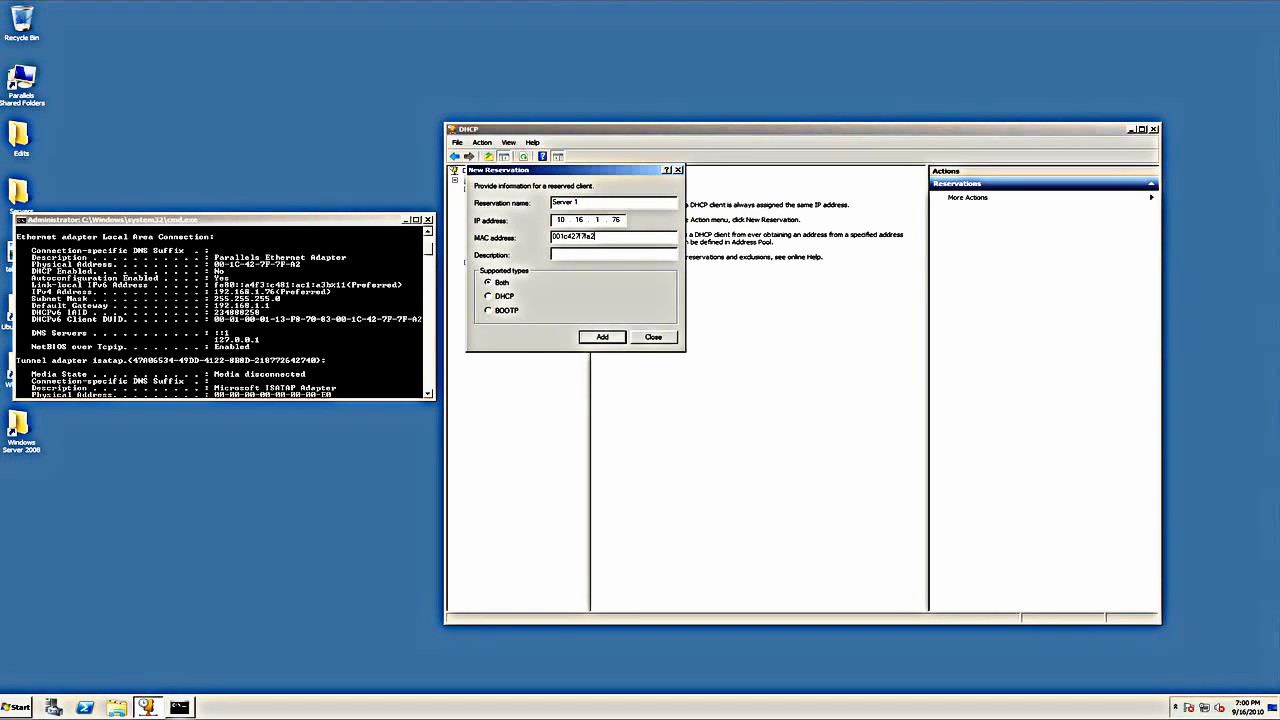
key("Return")
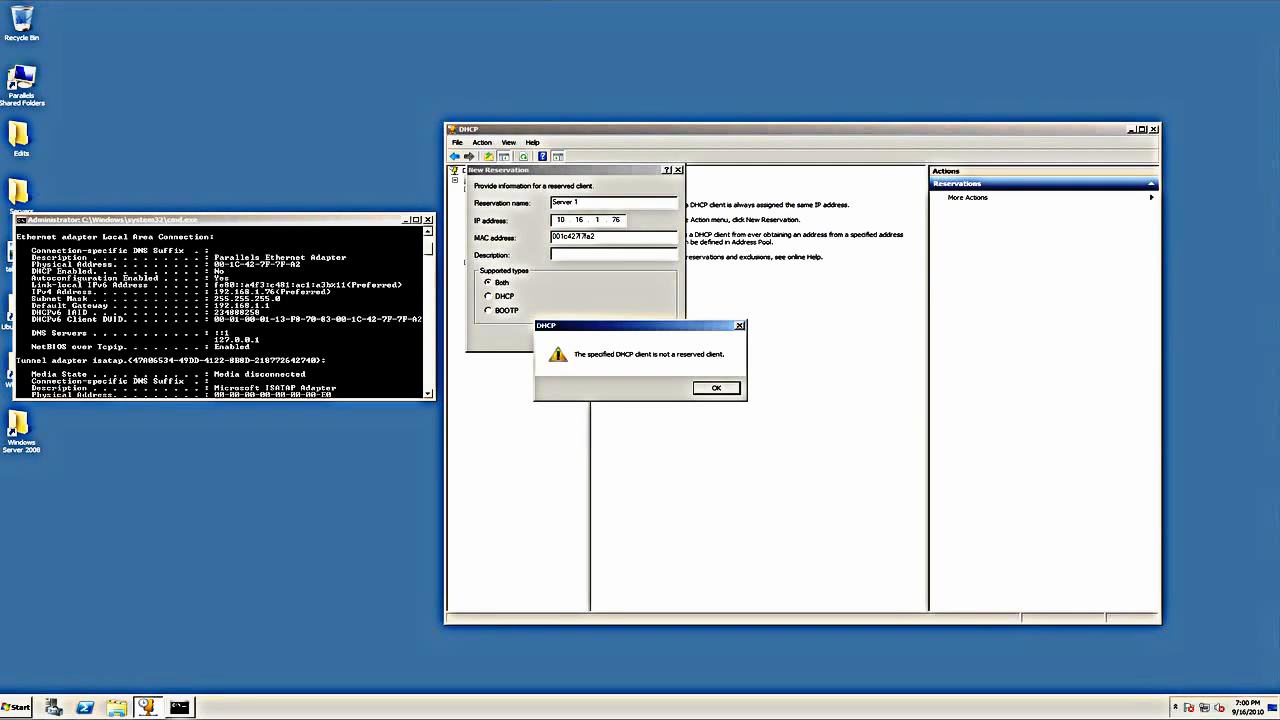
left_click_drag(640, 325, 625, 313)
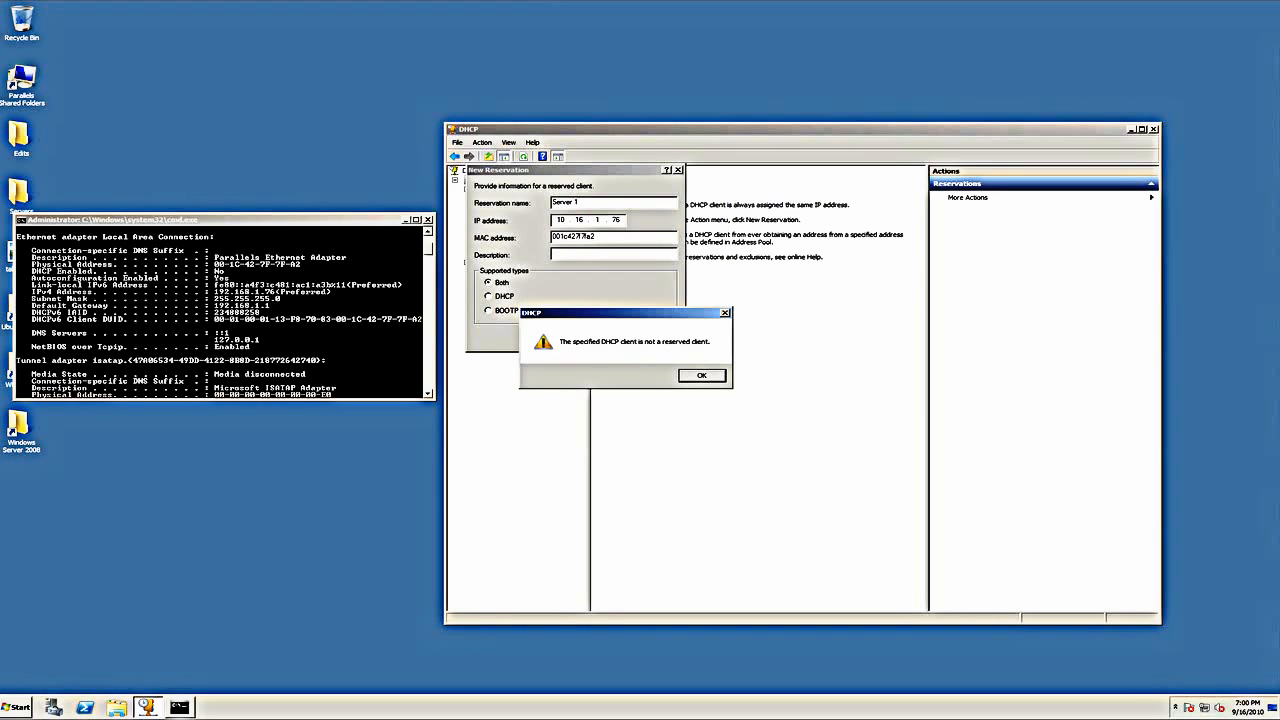
key("Return")
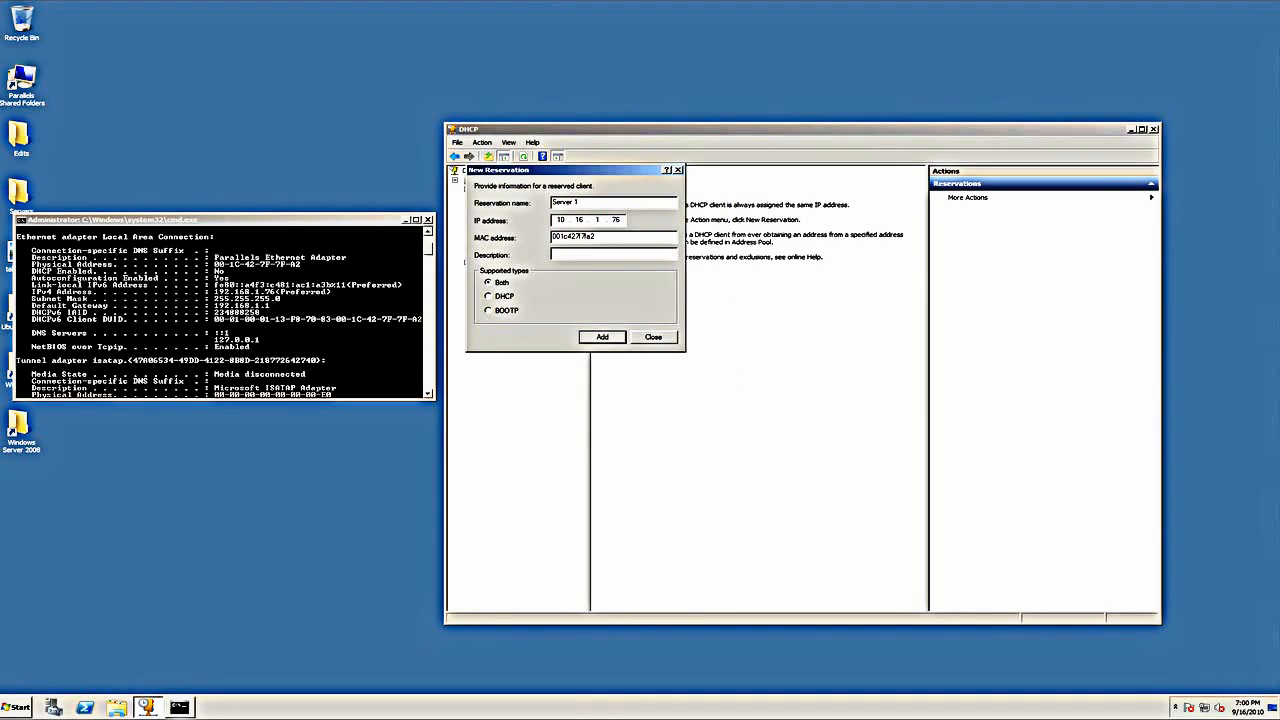
Set the Server 1 reservation's IP address to 10.16.1.105, add it and close the reservation dialog
left_click_drag(575, 170, 584, 221)
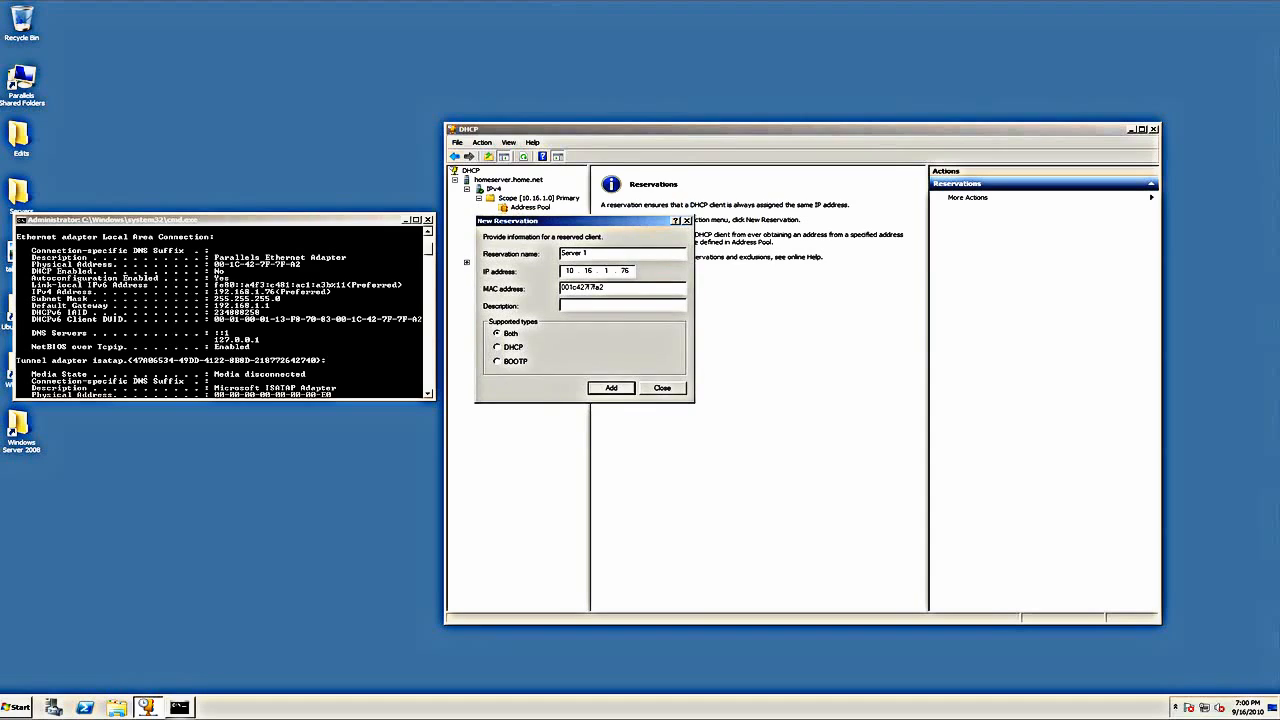
left_click_drag(631, 271, 619, 271)
type("105")
key("Return")
key("Escape")
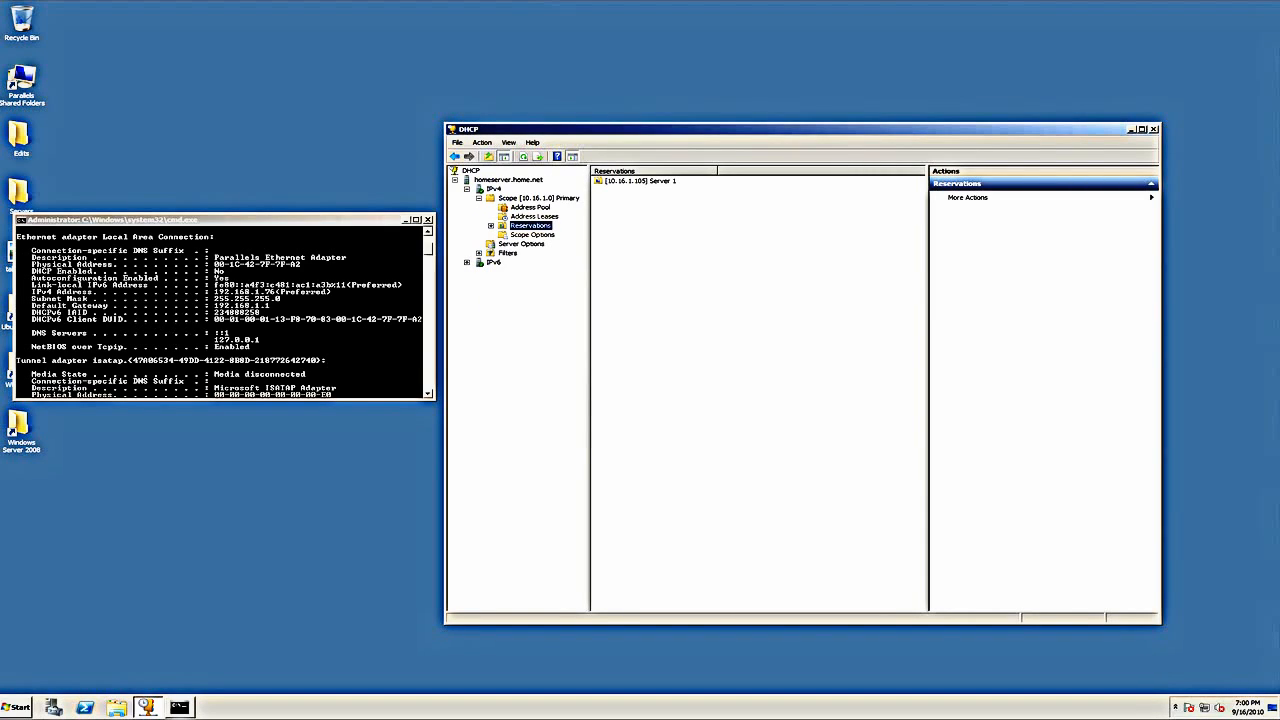
Widen the Reservations column and delete the Server 1 reservation
left_click_drag(718, 171, 768, 171)
left_click(640, 181)
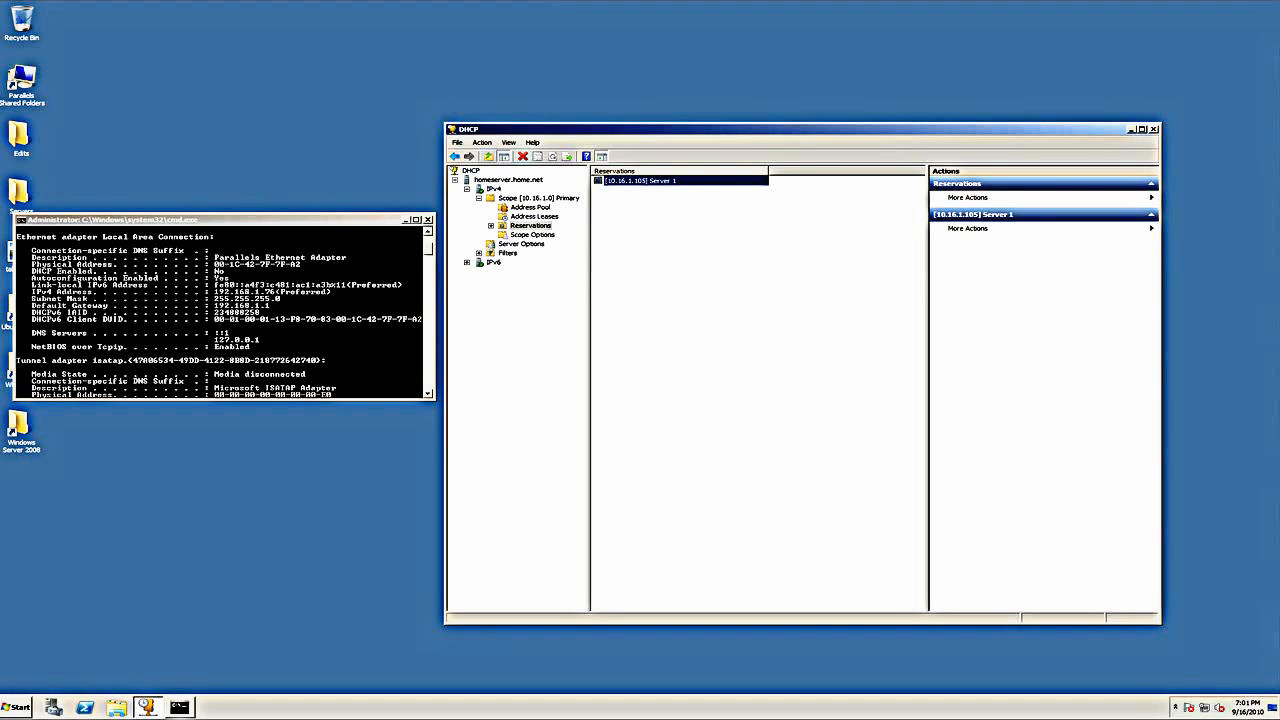
right_click(640, 181)
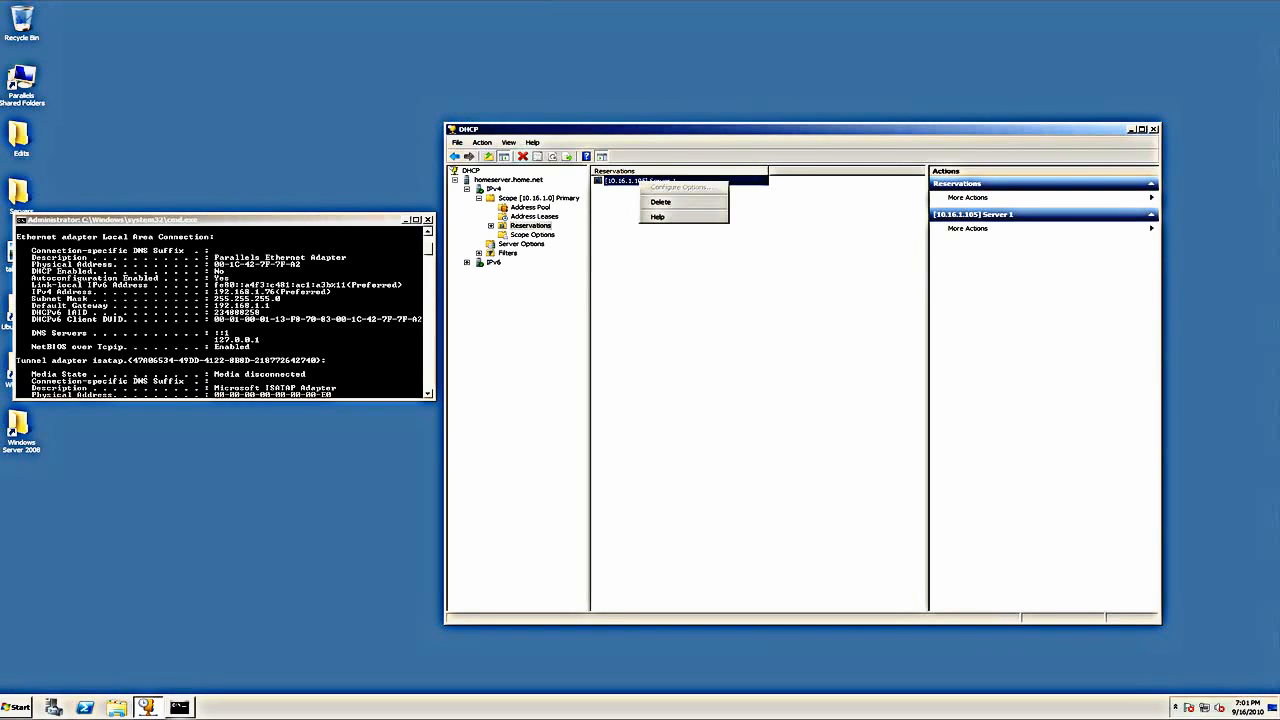
left_click(660, 201)
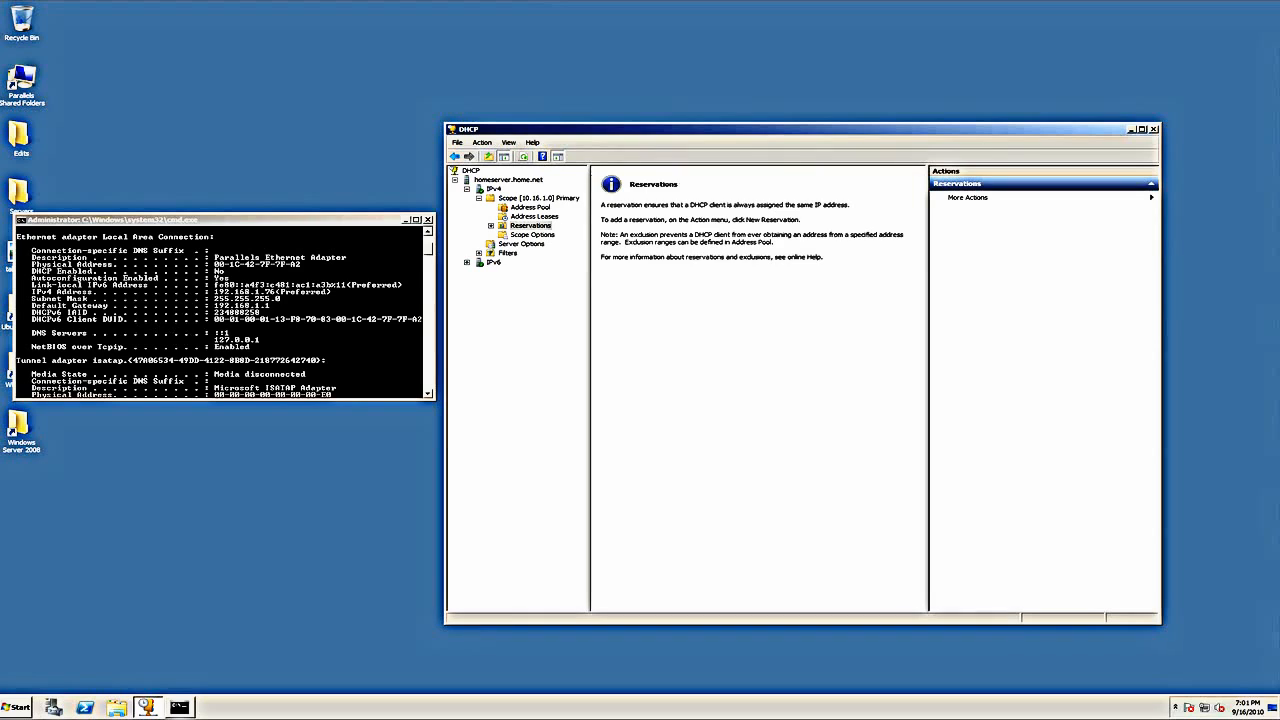
Display the DHCP statistics for the IPv4 node
left_click(495, 188)
right_click(495, 188)
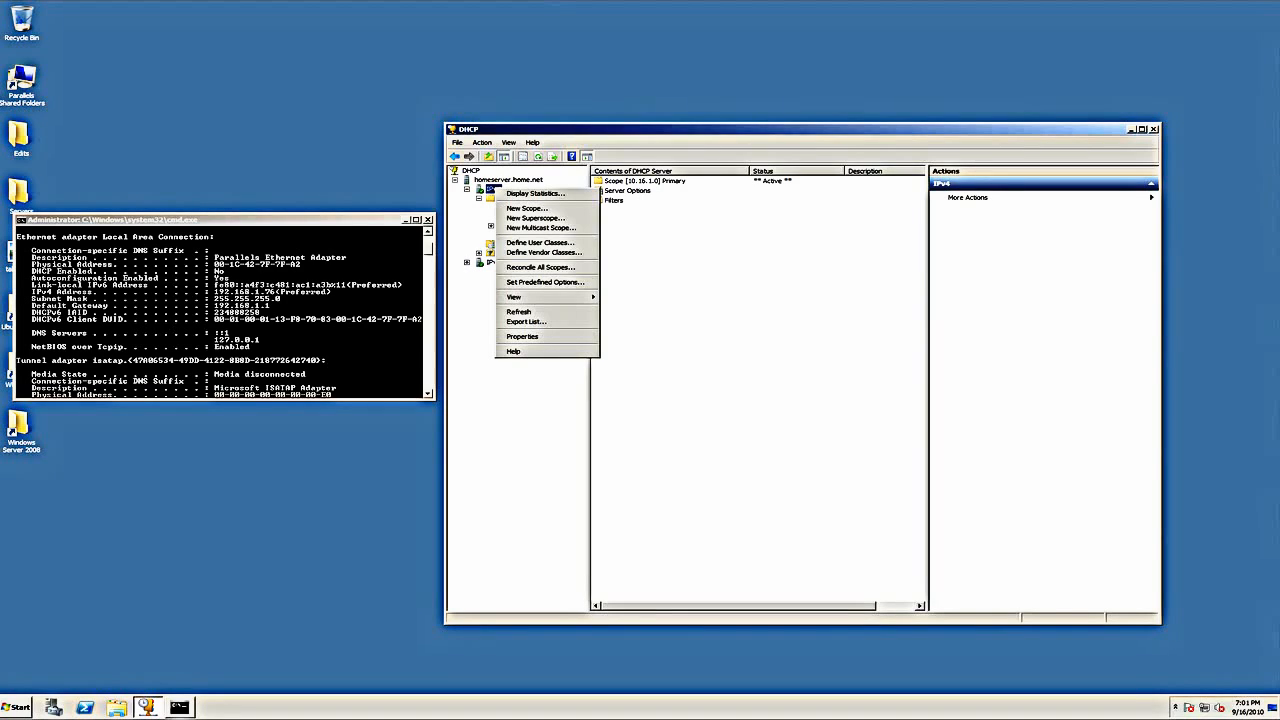
left_click(535, 194)
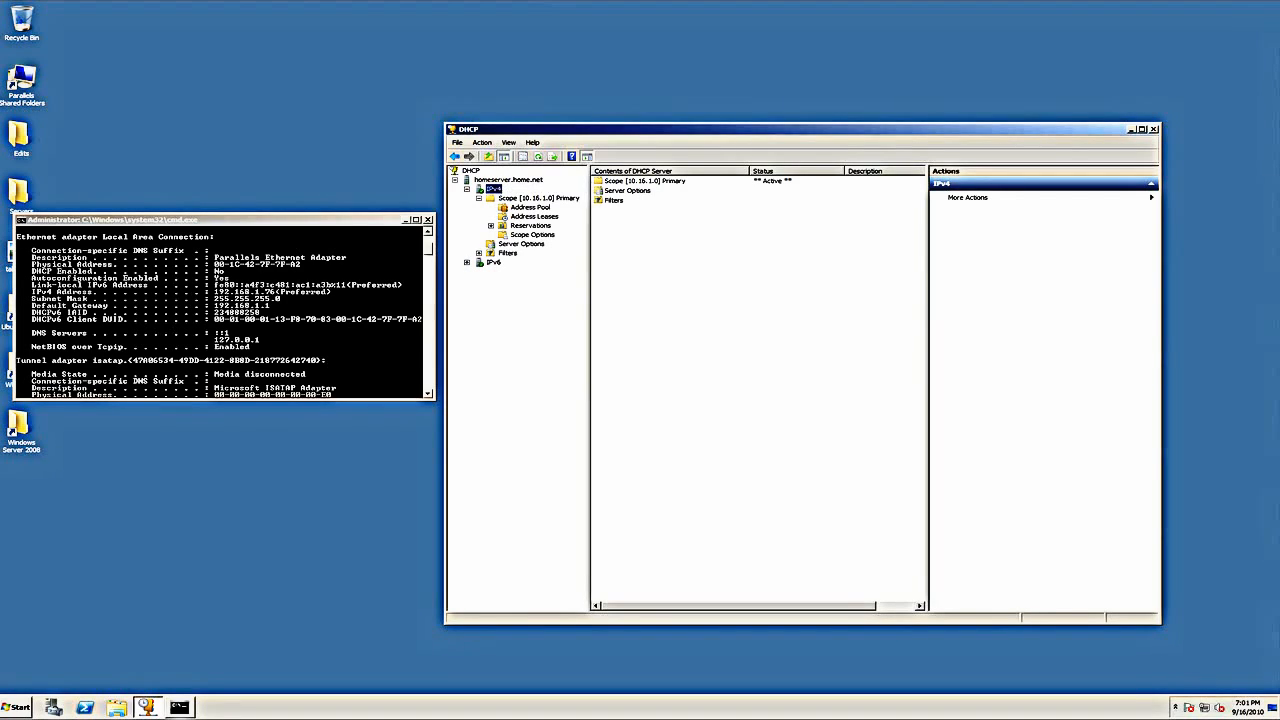
Unauthorize the homeserver.home.net DHCP server and confirm removing its authorization from the directory
right_click(510, 180)
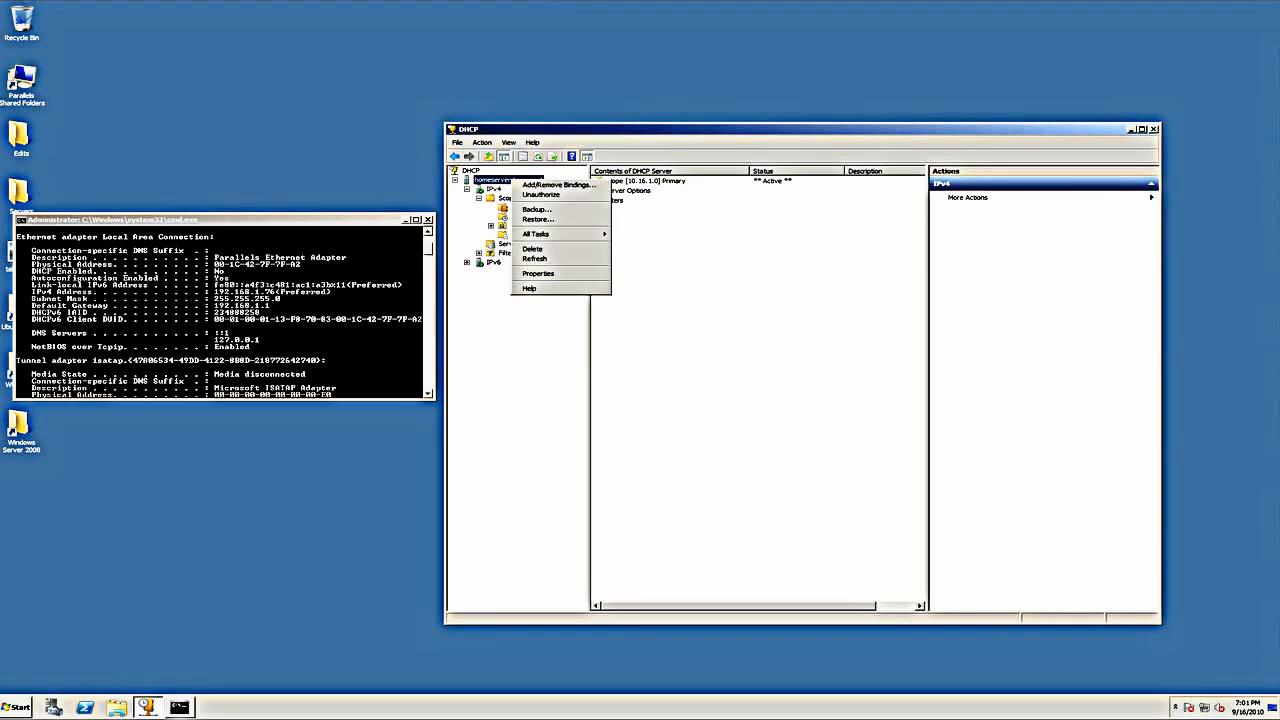
key("Escape")
key("shift+F10")
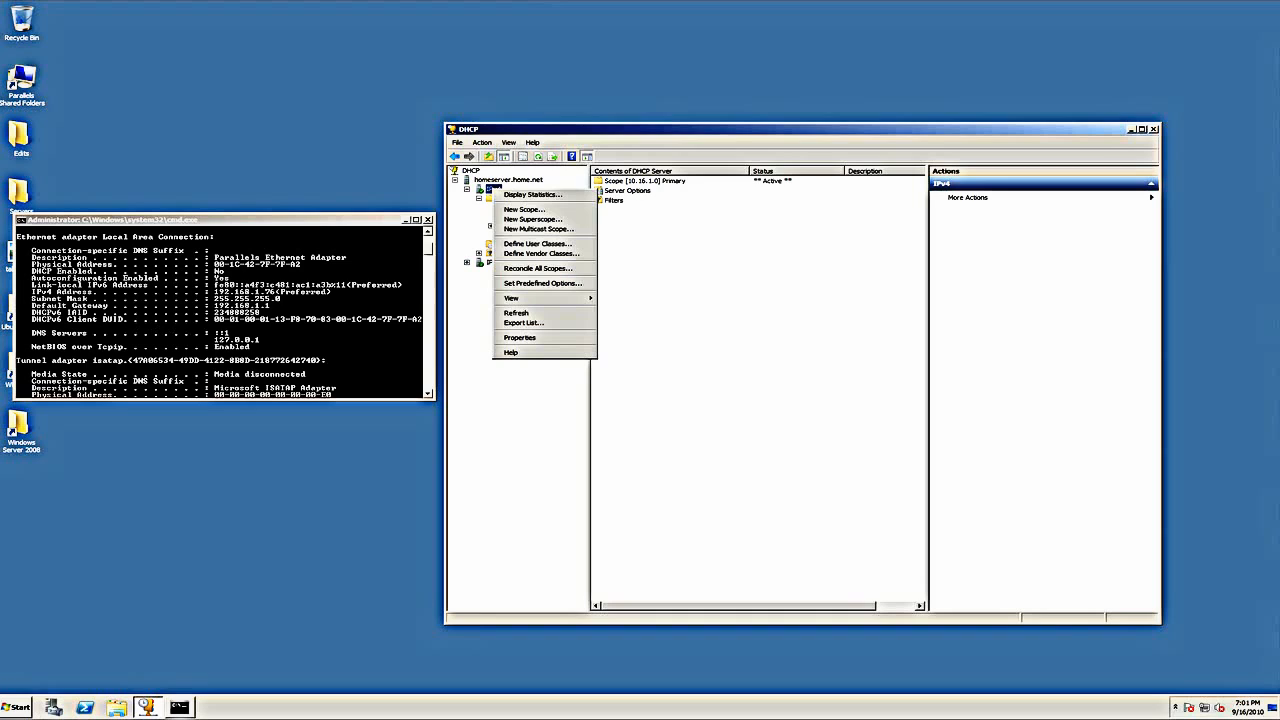
key("Escape")
key("Up")
key("shift+F10")
key("Down")
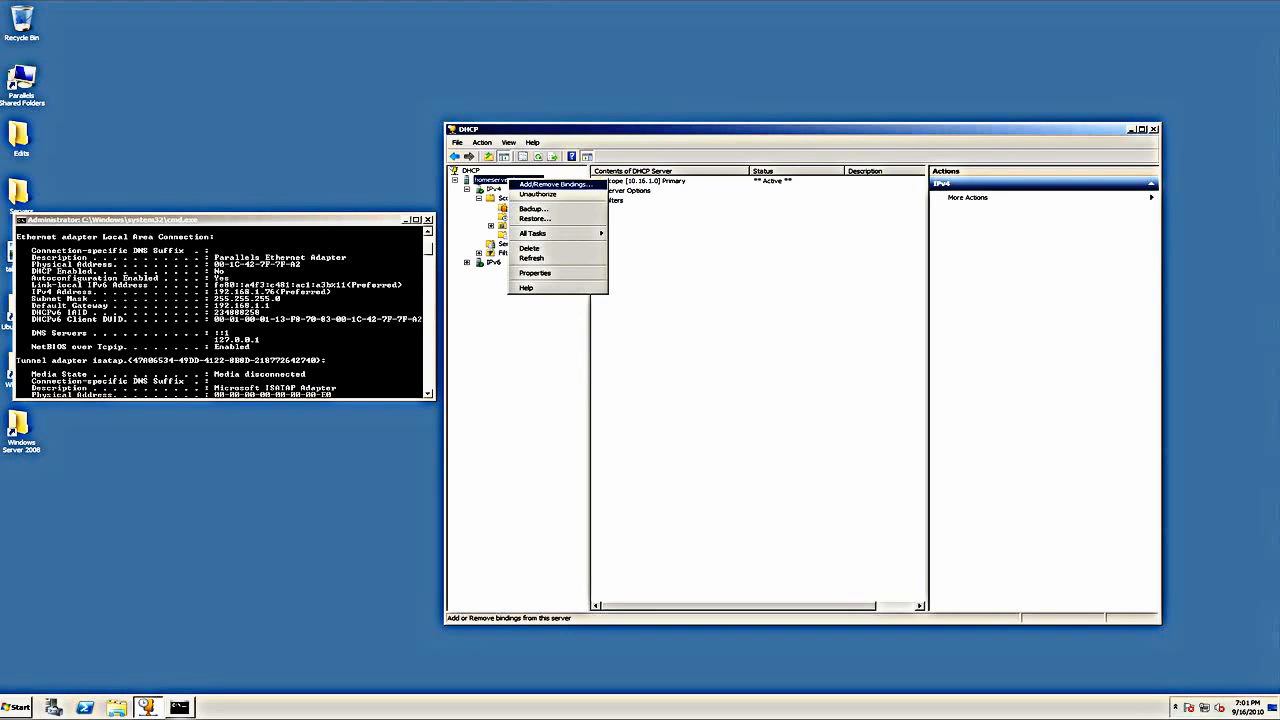
key("Down")
key("Return")
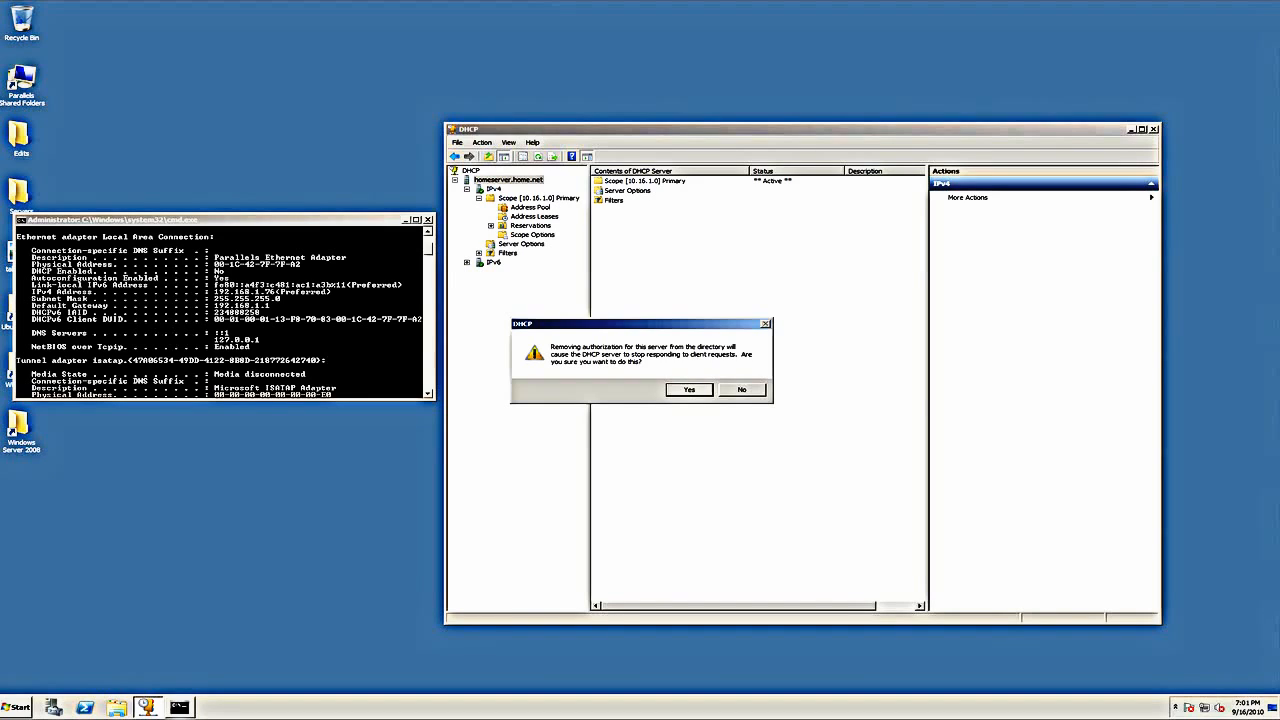
key("Return")
key("Down")
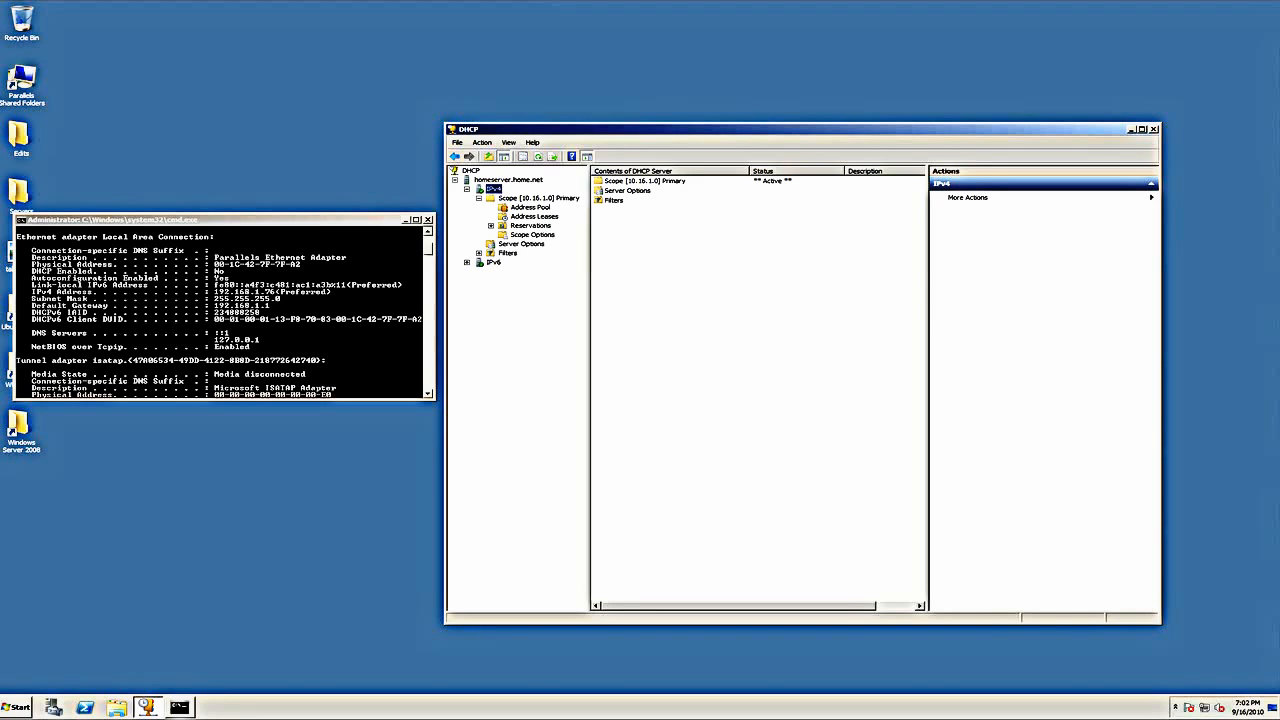
Move the DHCP console window slightly upward and check the homeserver.home.net server's commands for the Authorize option
left_click_drag(803, 129, 804, 112)
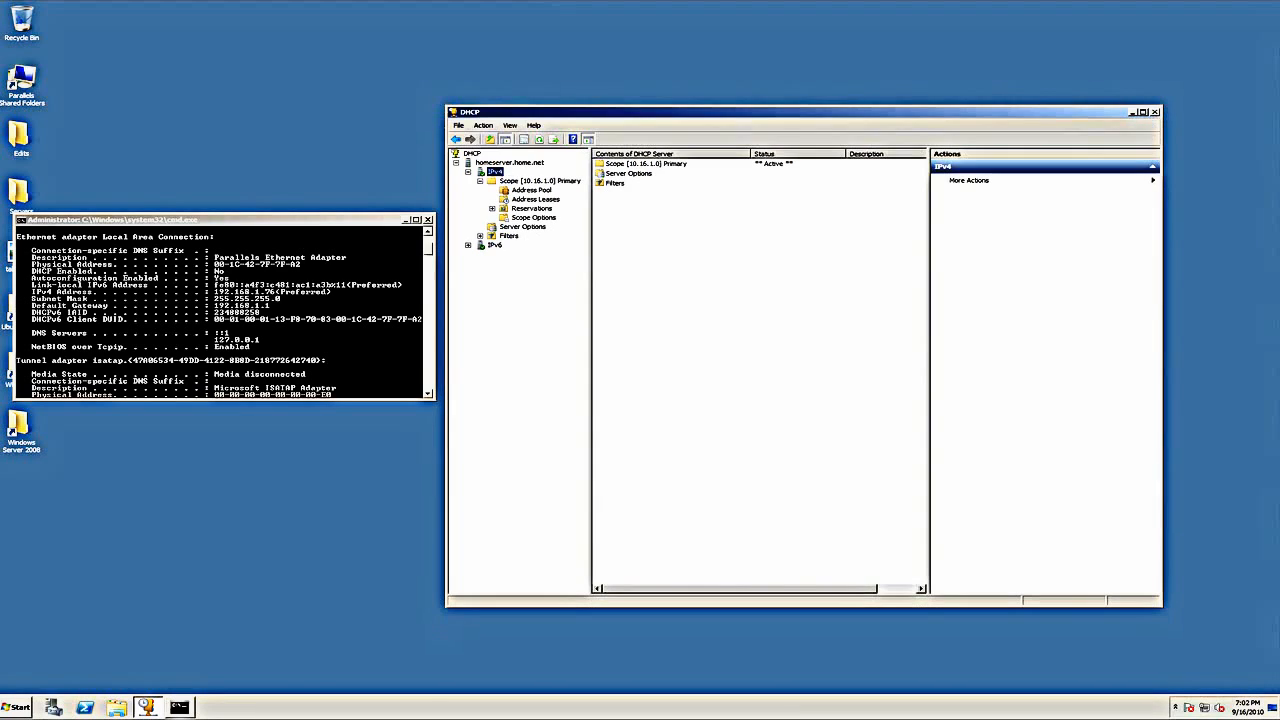
right_click(492, 163)
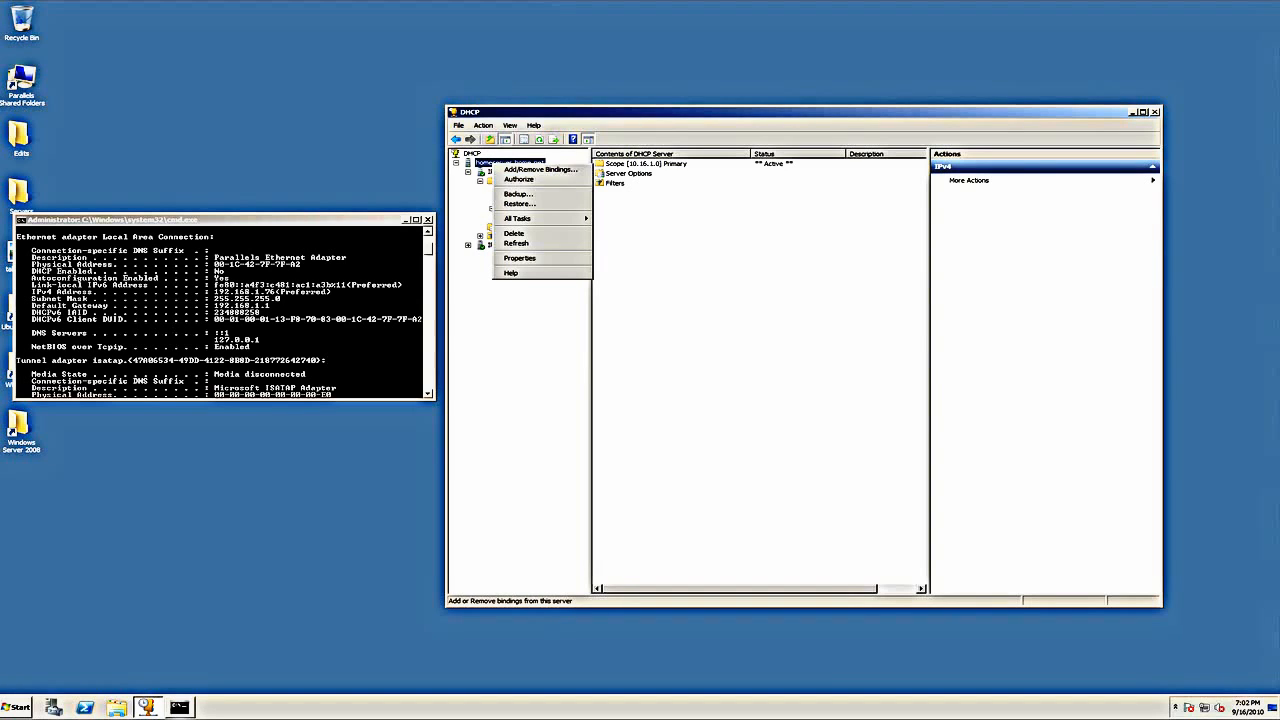
left_click(503, 162)
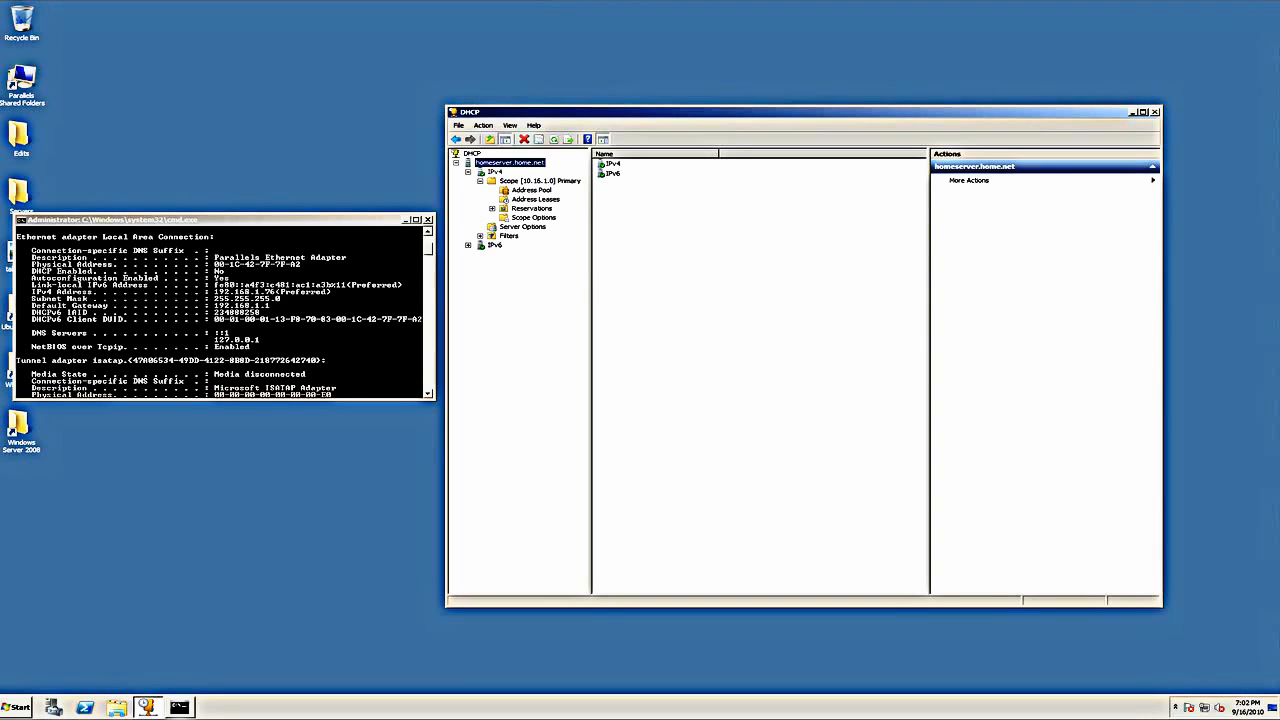
right_click(504, 163)
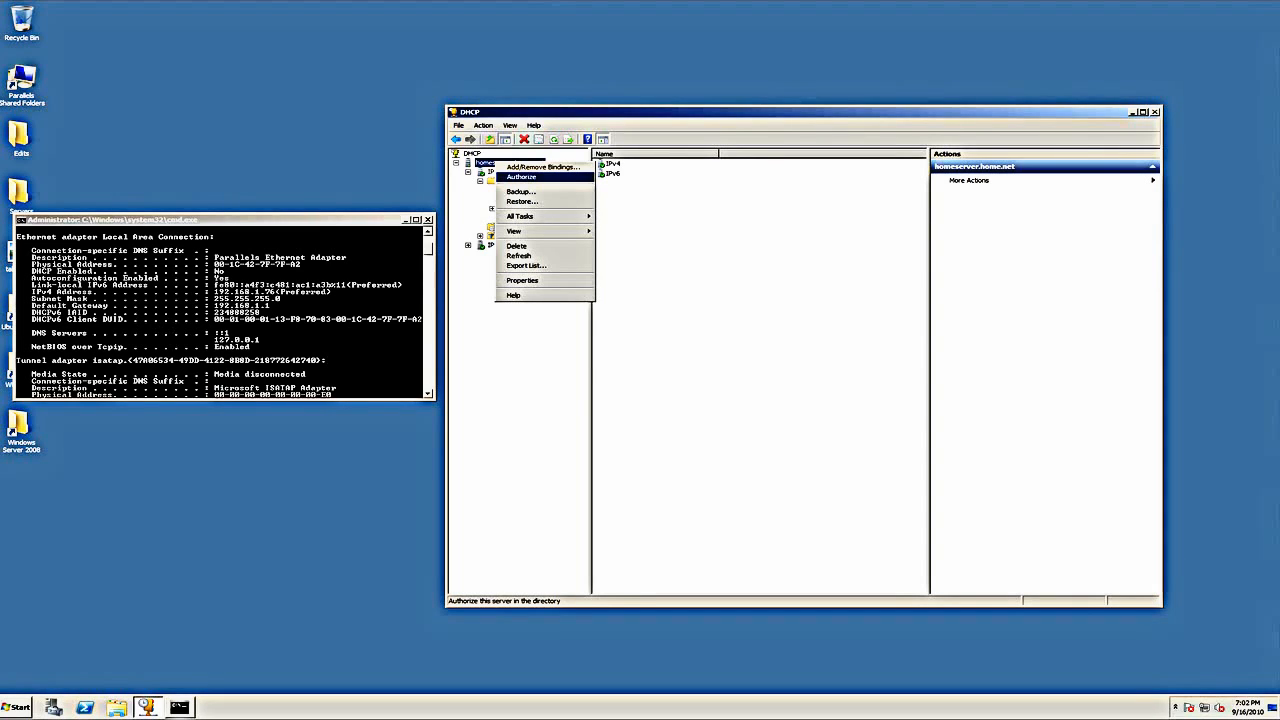
key("Escape")
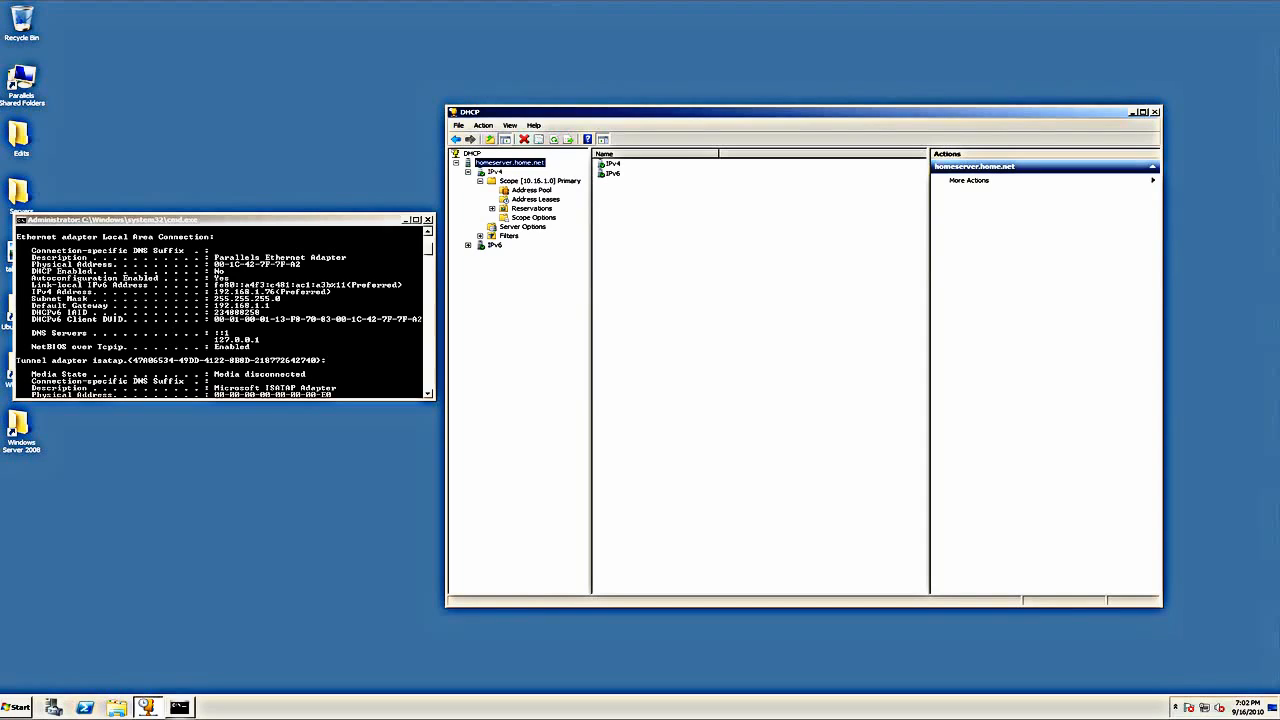
Show the Primary scope's Scope Options and try to open the properties of the 006 DNS Servers option
left_click(533, 218)
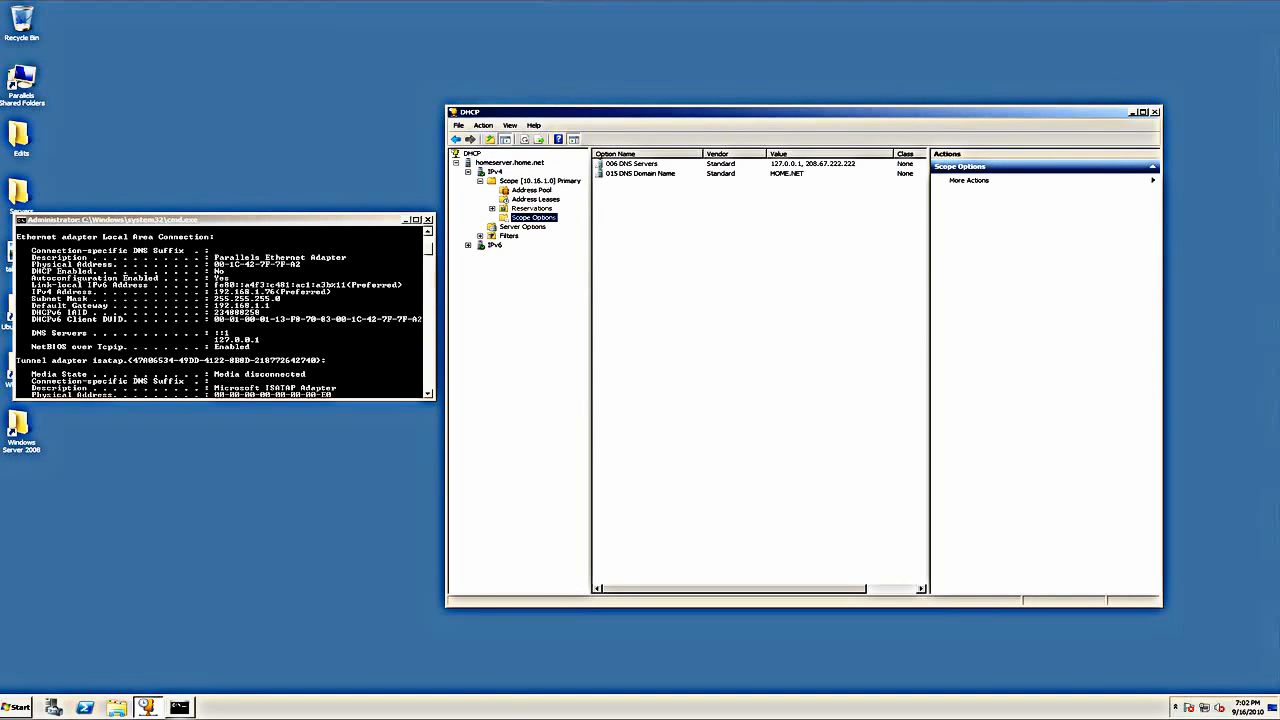
left_click_drag(700, 112, 622, 78)
double_click(554, 129)
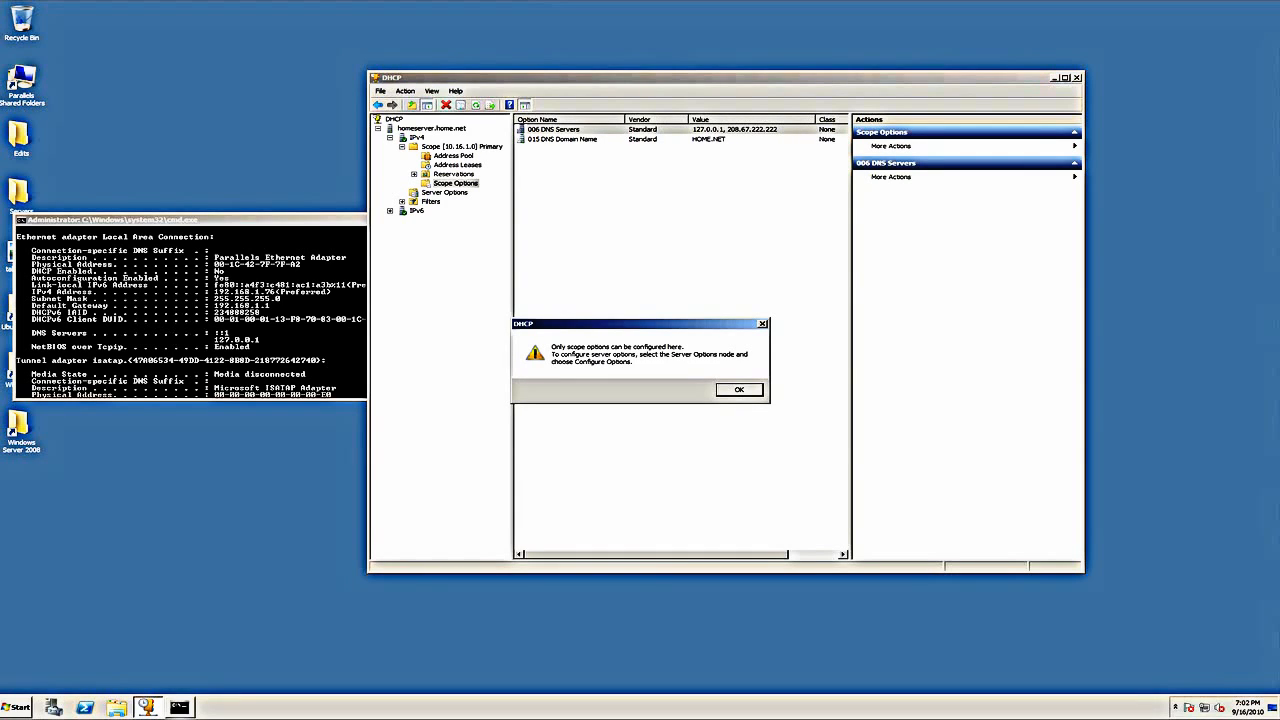
key("Return")
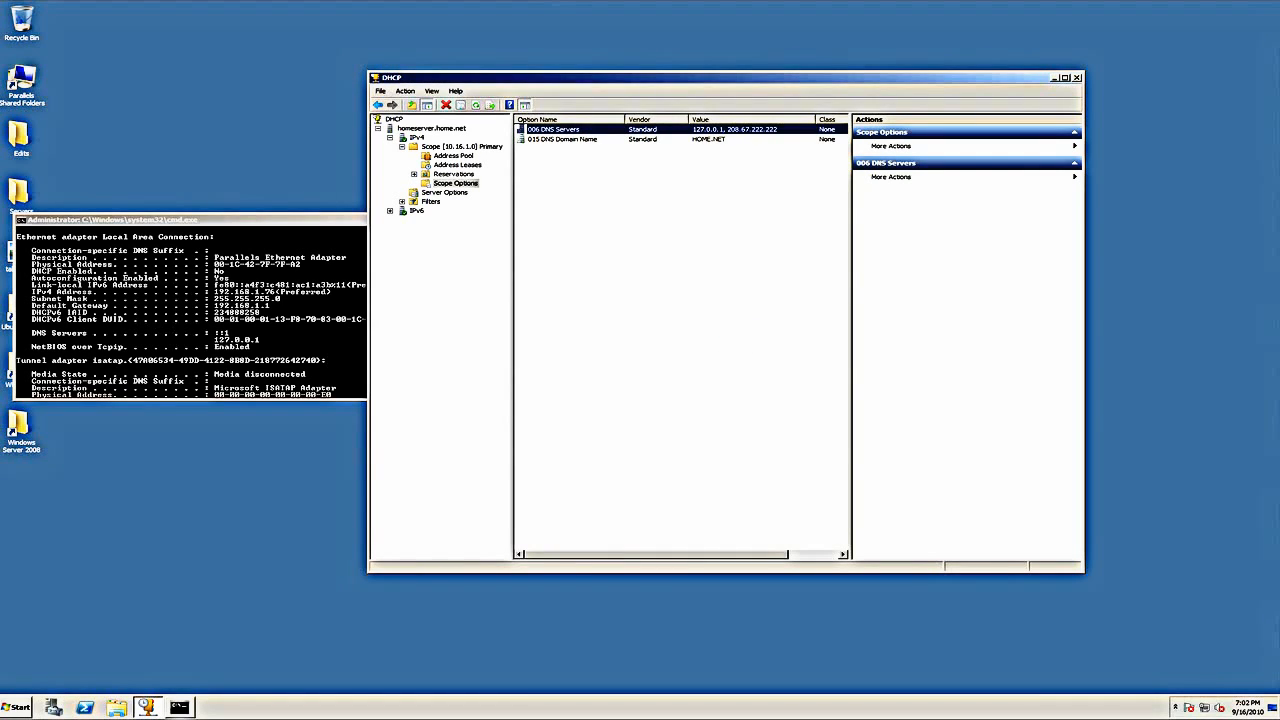
right_click(574, 128)
left_click(605, 158)
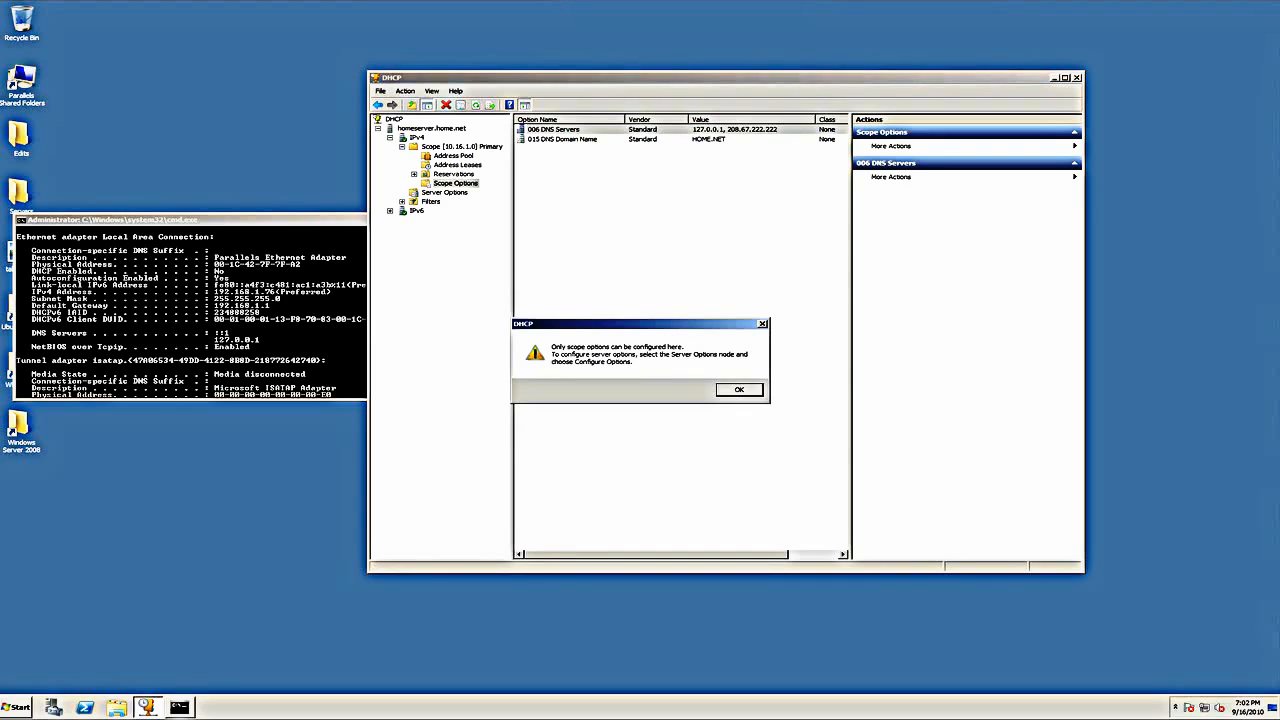
key("Return")
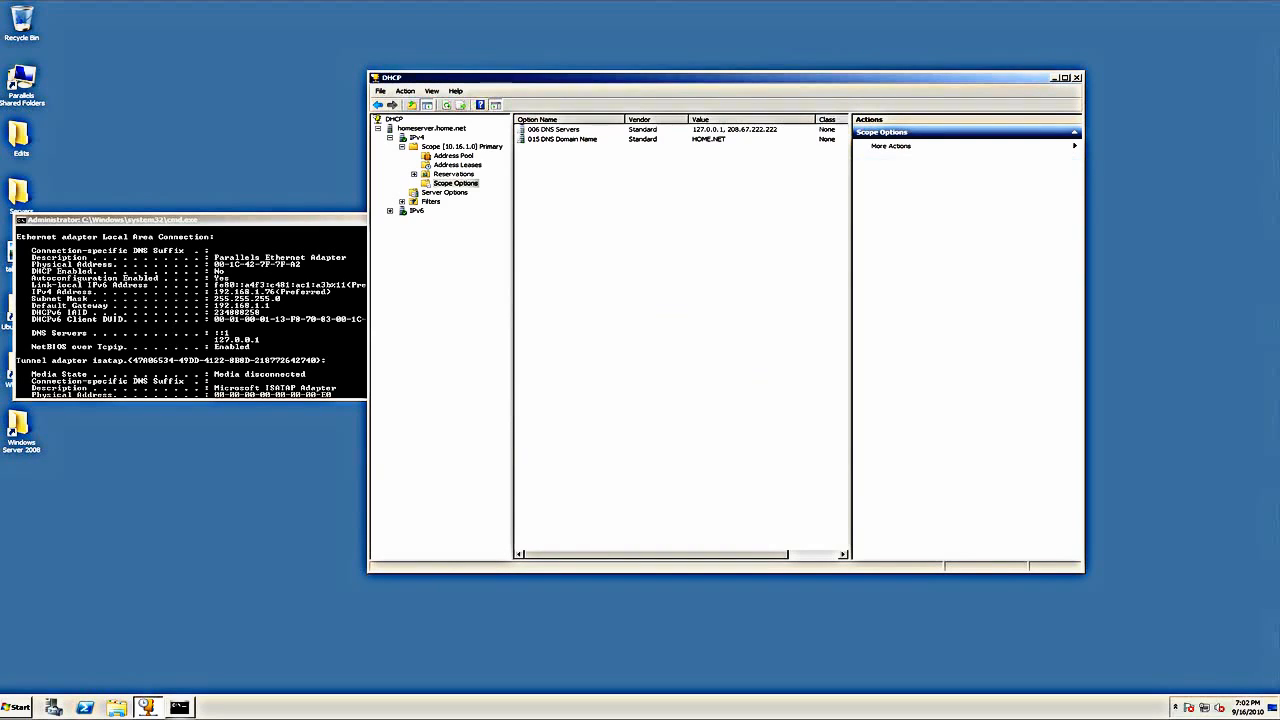
Select the 006 DNS Servers and 015 DNS Domain Name options in turn, and close the Command Prompt window
left_click(560, 129)
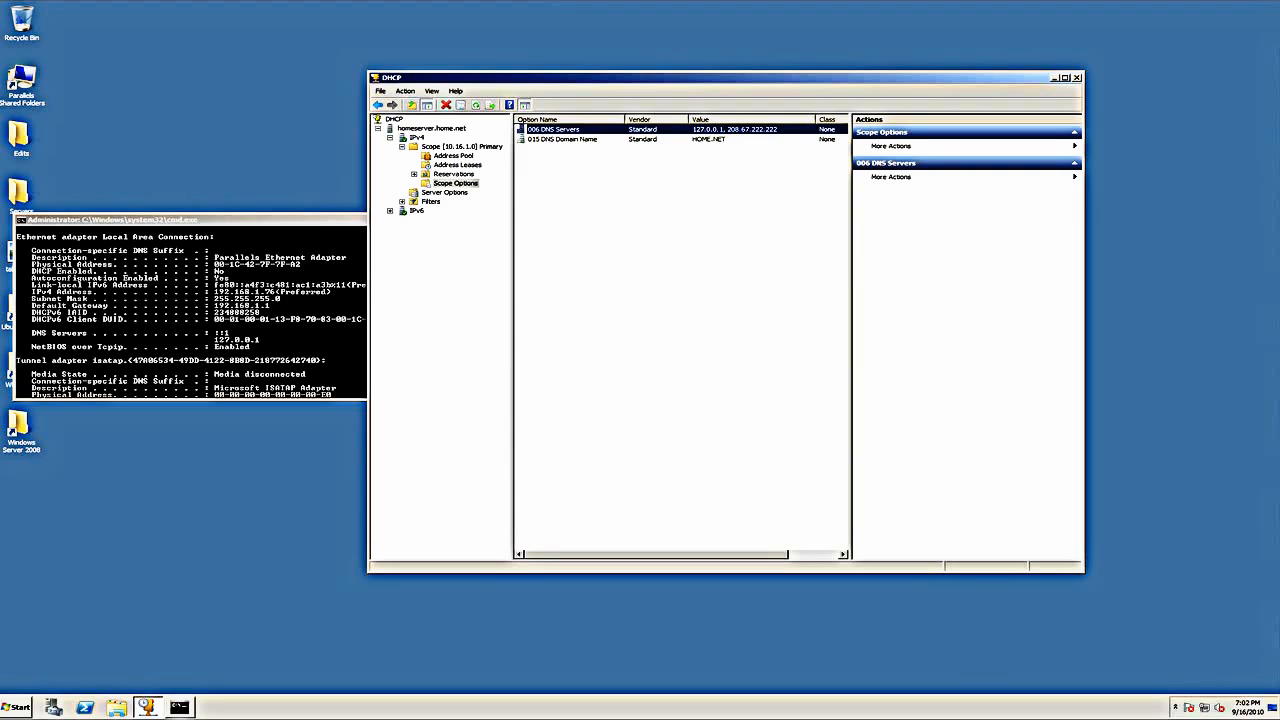
left_click(562, 139)
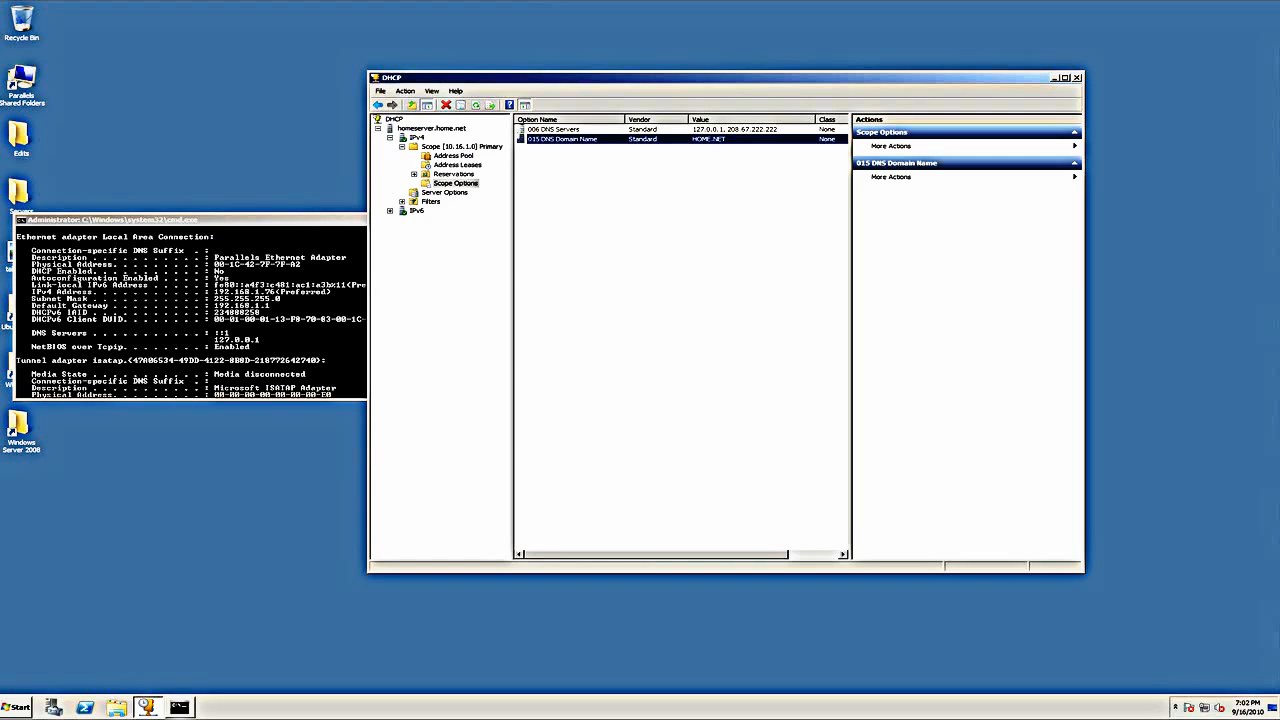
key("alt+Tab")
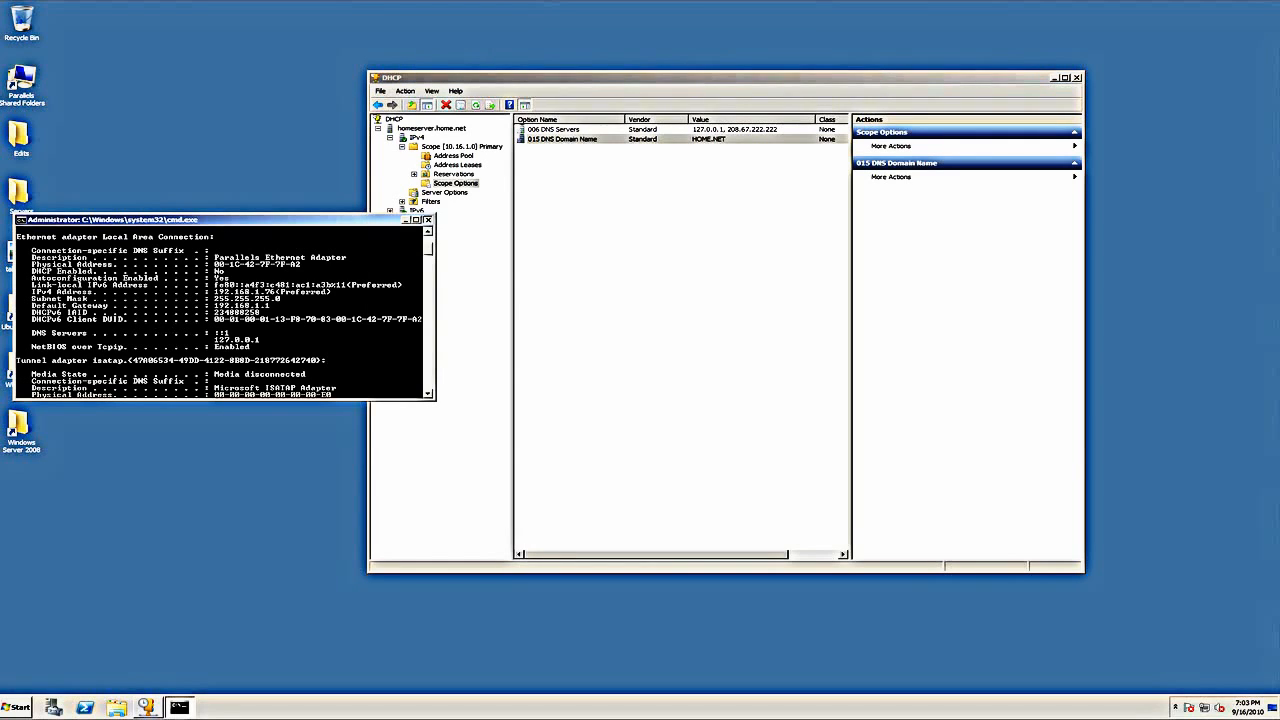
left_click(428, 219)
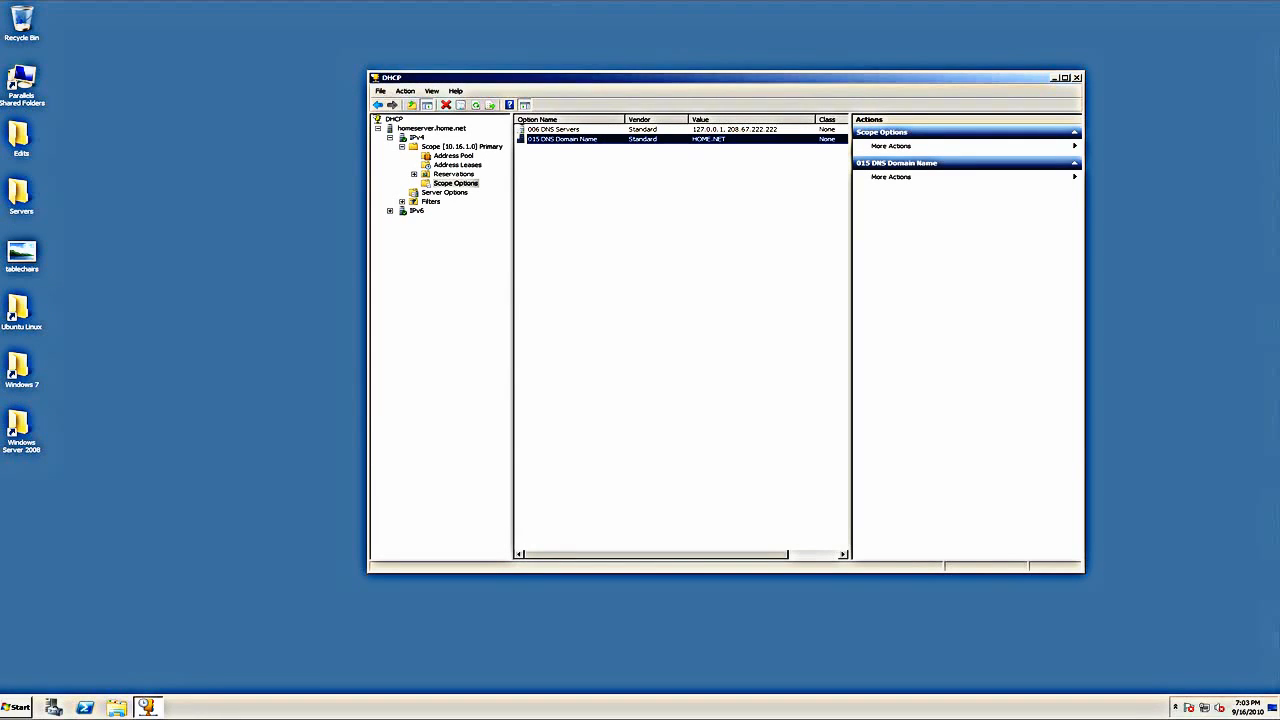